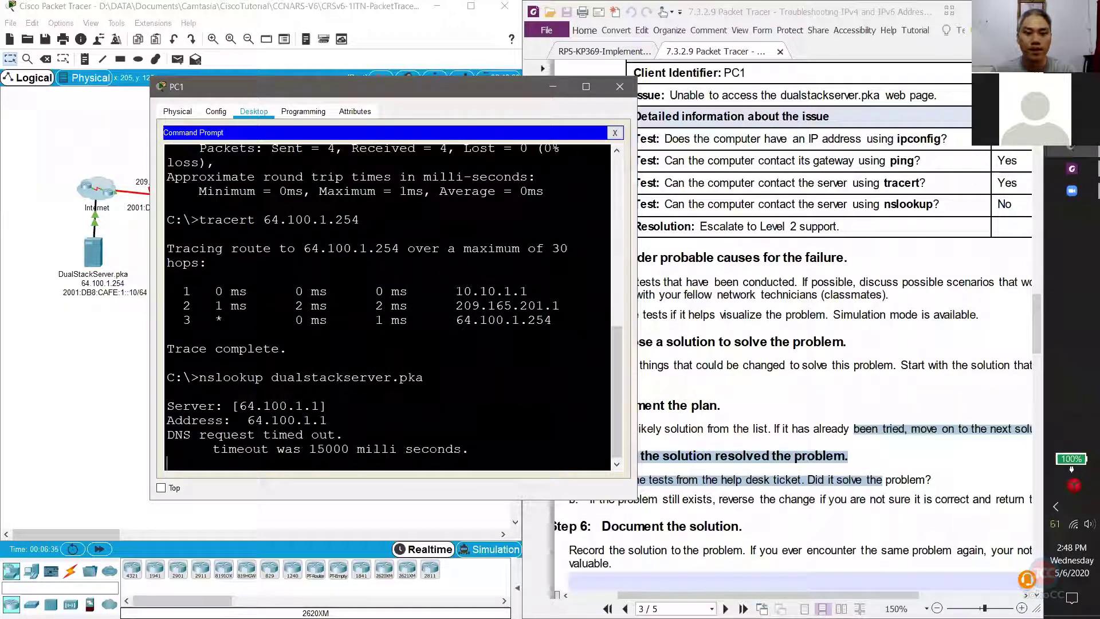
Compare the server address in PC1's nslookup output with the DNS Server's IPv4 address in the lab document's addressing table
{"action": "left_click_drag", "start_coordinate": [202, 434], "coordinate": [471, 449]}
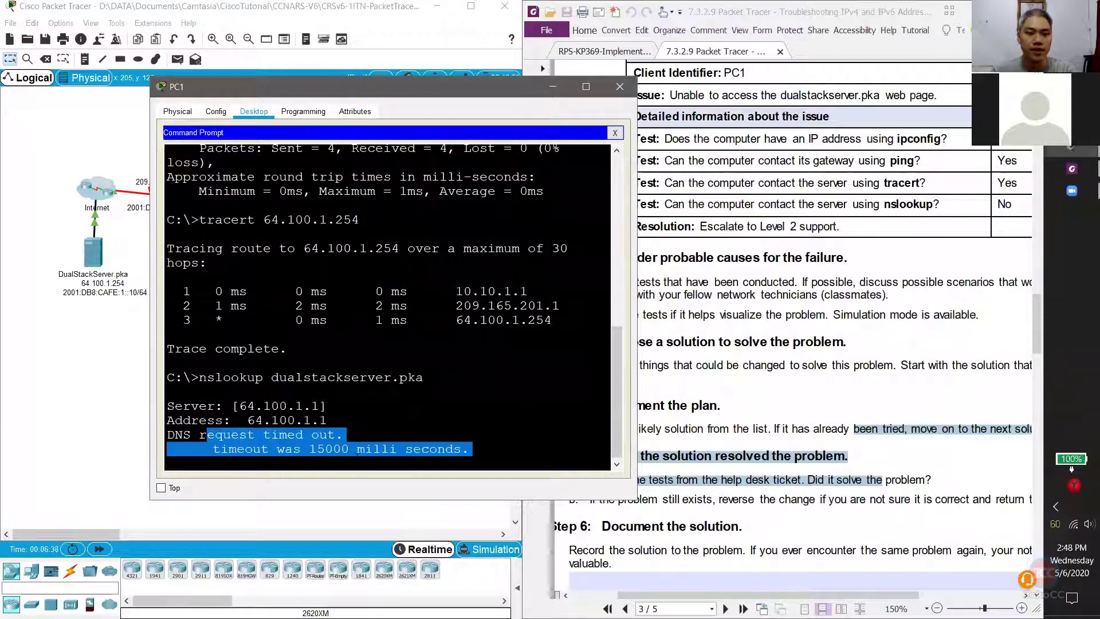
{"action": "scroll", "coordinate": [387, 307], "scroll_direction": "up", "scroll_amount": 1}
{"action": "scroll", "coordinate": [387, 307], "scroll_direction": "down", "scroll_amount": 1}
{"action": "scroll", "coordinate": [846, 353], "scroll_direction": "up", "scroll_amount": 10}
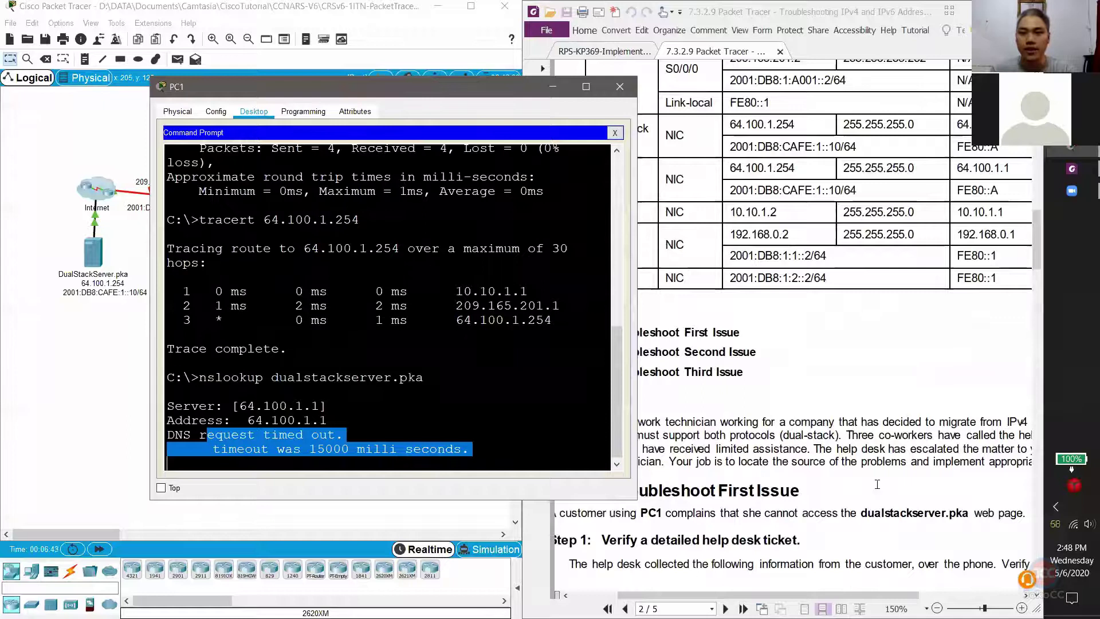
{"action": "scroll", "coordinate": [876, 484], "scroll_direction": "up", "scroll_amount": 3}
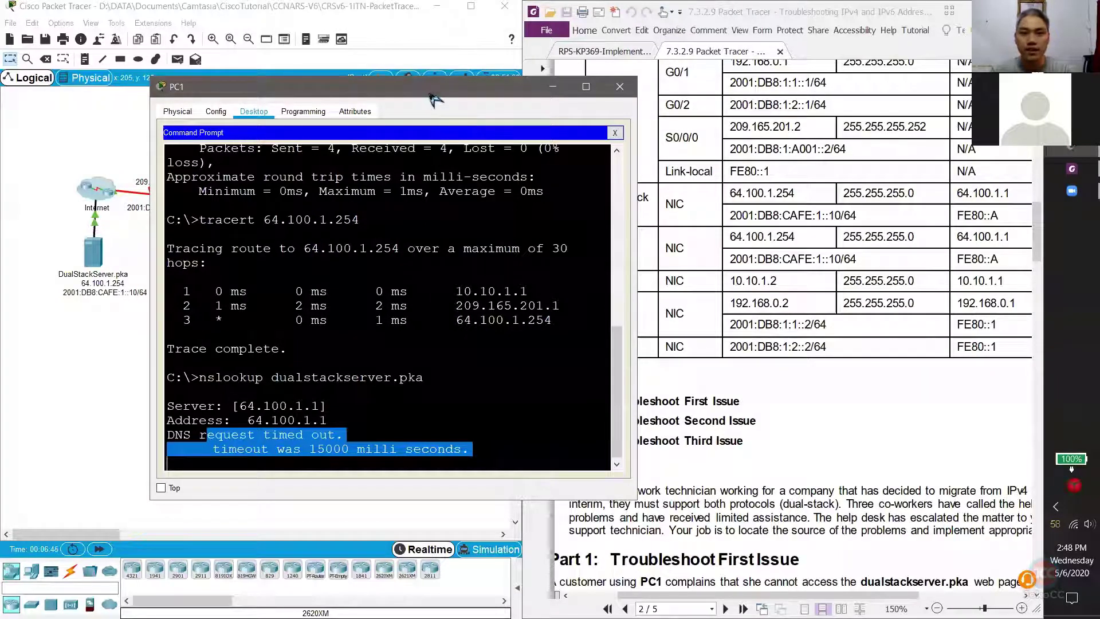
{"action": "left_click_drag", "start_coordinate": [436, 87], "coordinate": [332, 71]}
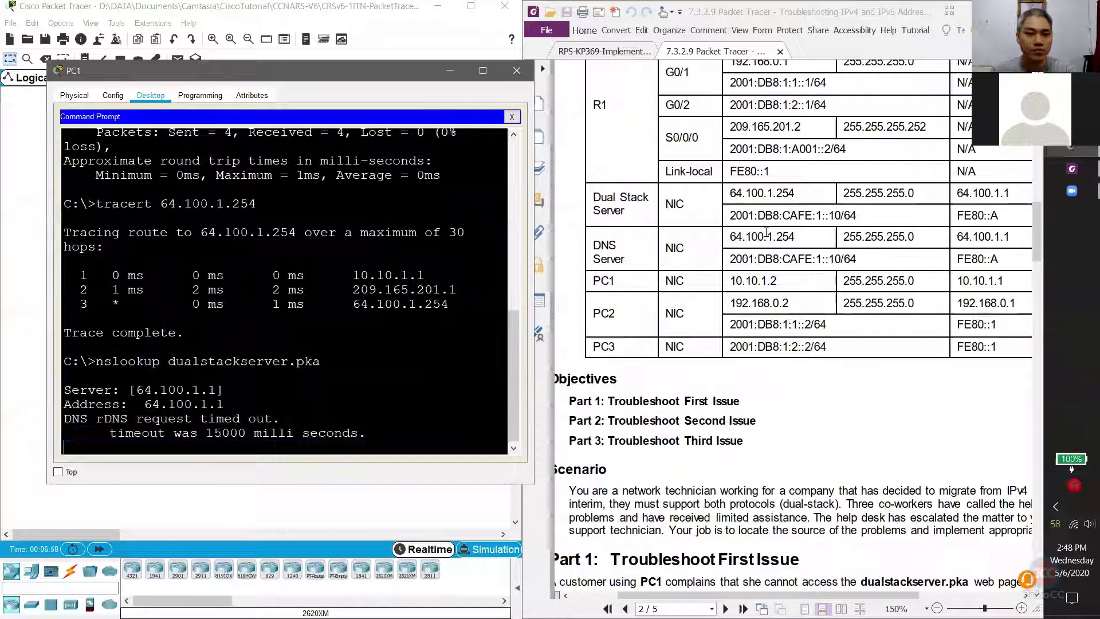
{"action": "left_click_drag", "start_coordinate": [796, 233], "coordinate": [726, 238]}
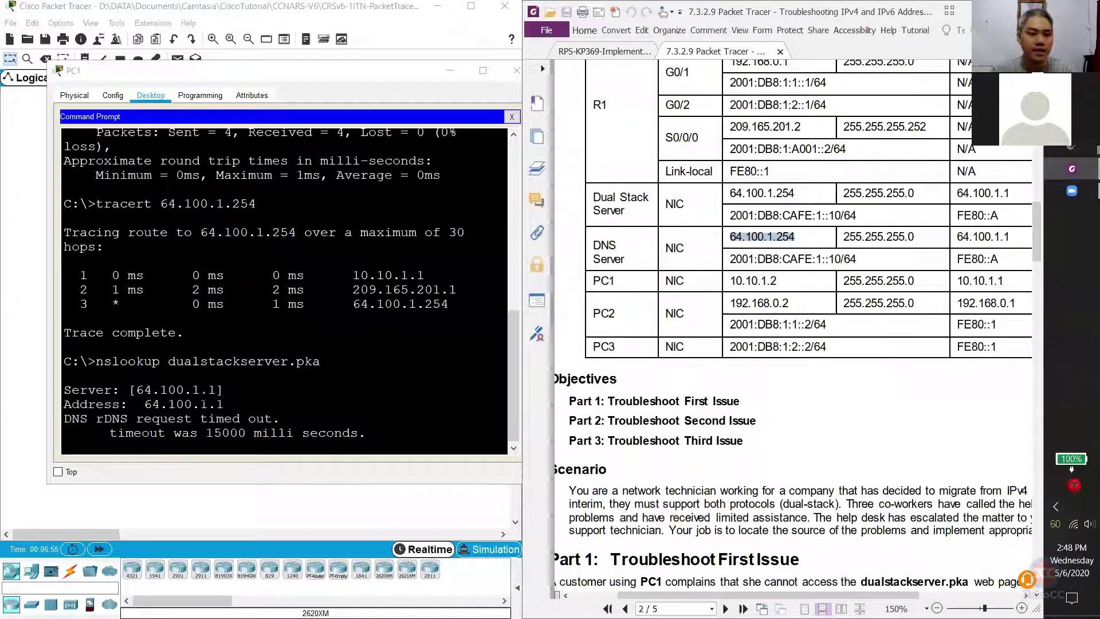
{"action": "left_click_drag", "start_coordinate": [145, 389], "coordinate": [58, 390]}
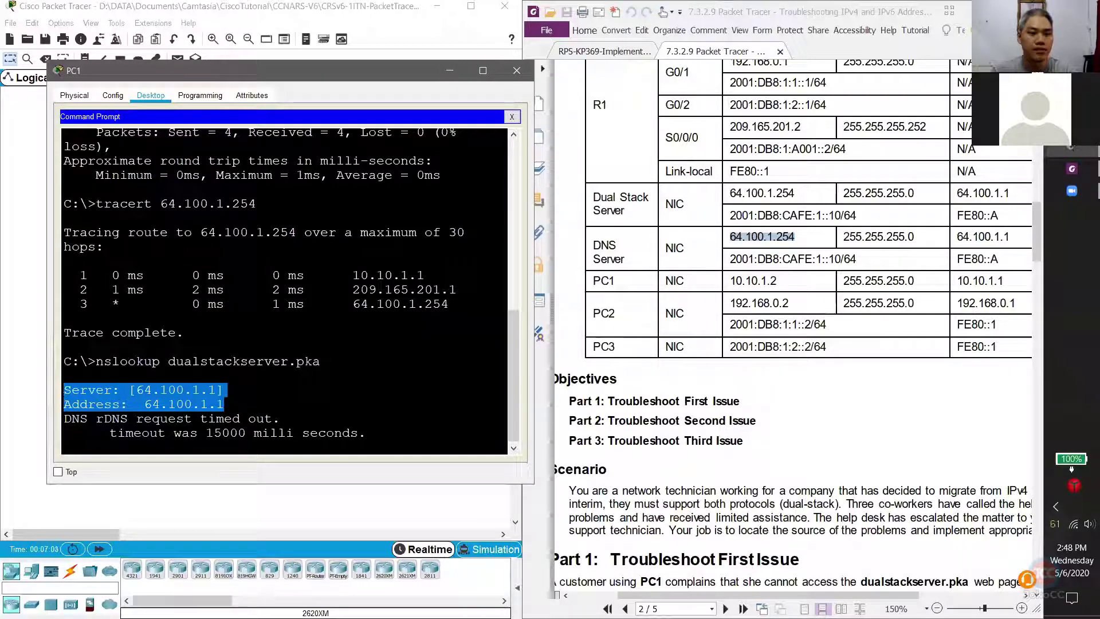
{"action": "scroll", "coordinate": [284, 291], "scroll_direction": "up", "scroll_amount": 6}
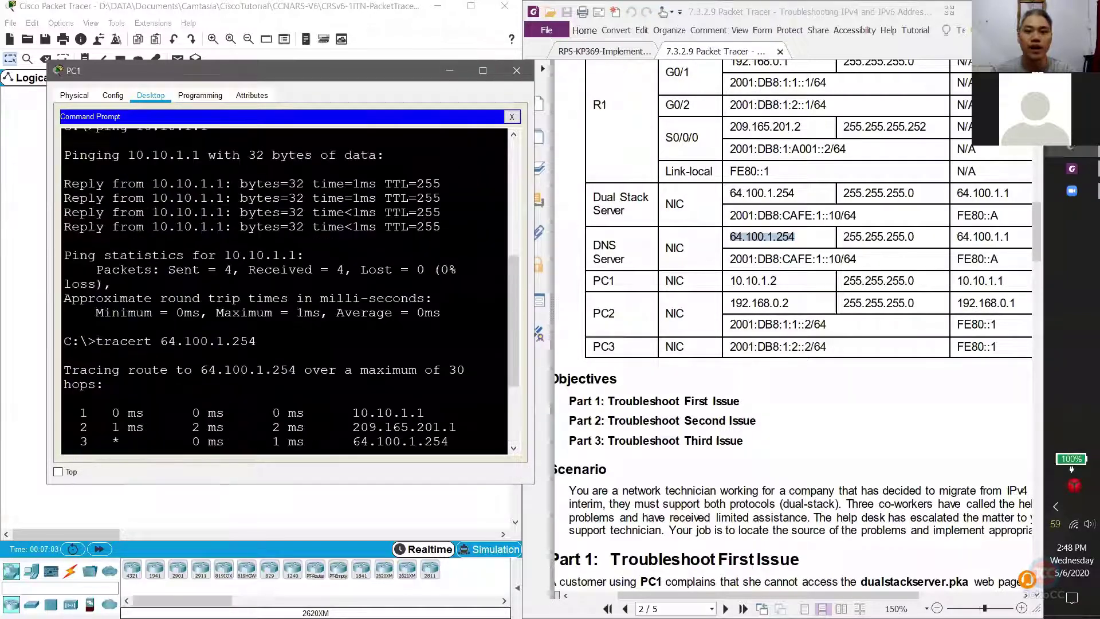
{"action": "scroll", "coordinate": [284, 291], "scroll_direction": "down", "scroll_amount": 6}
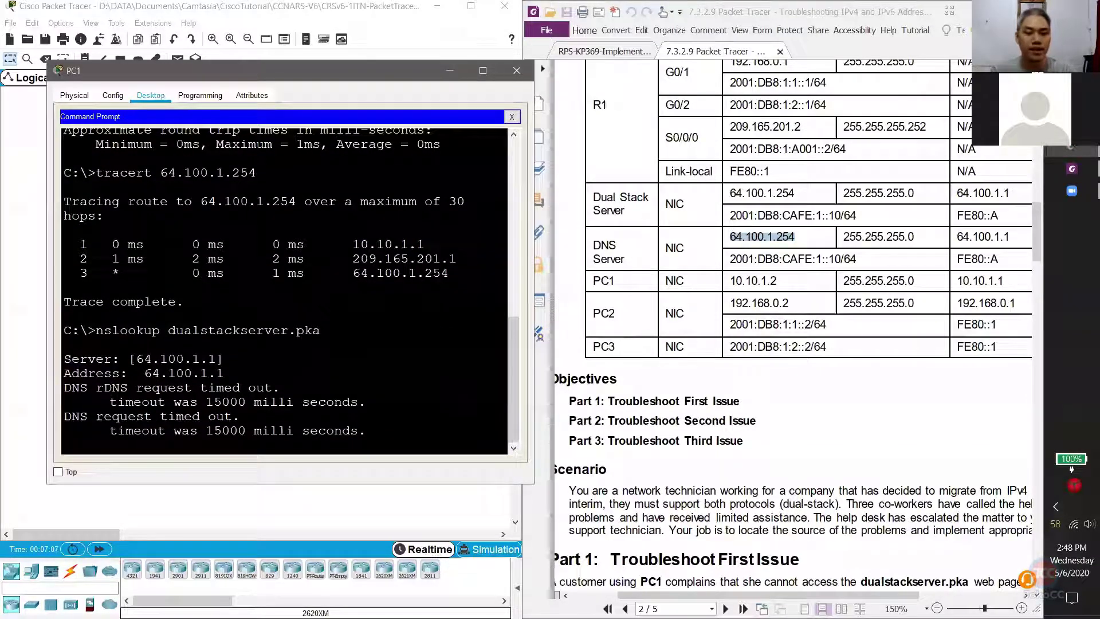
Run ipconfig /all on PC1 and check its configured DNS server address
{"action": "type", "text": "ipconfig /all"}
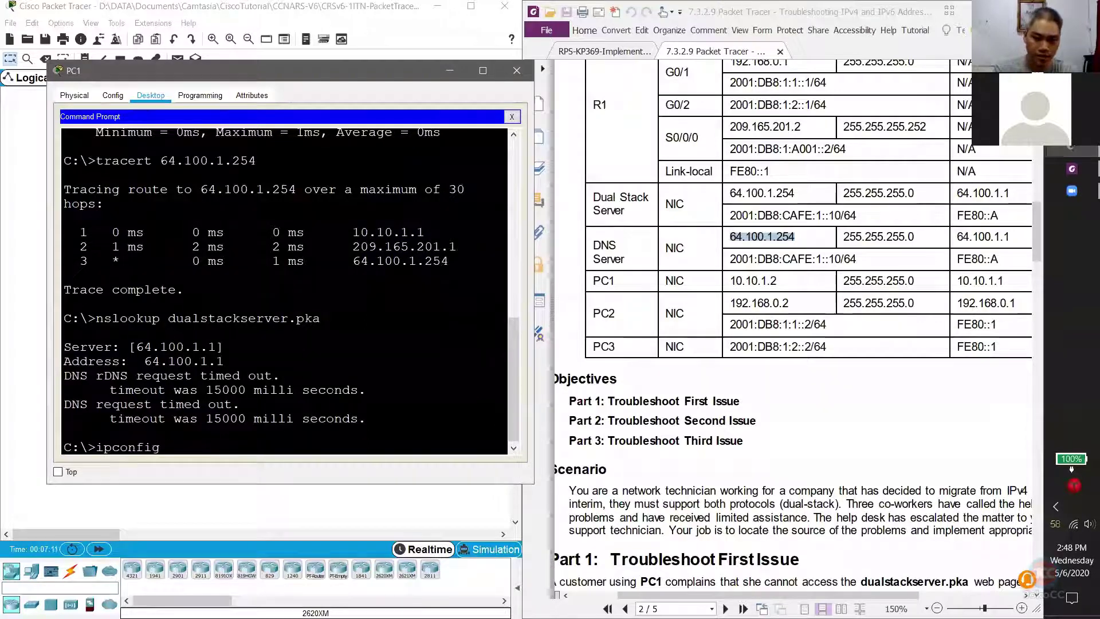
{"action": "key", "text": "Return"}
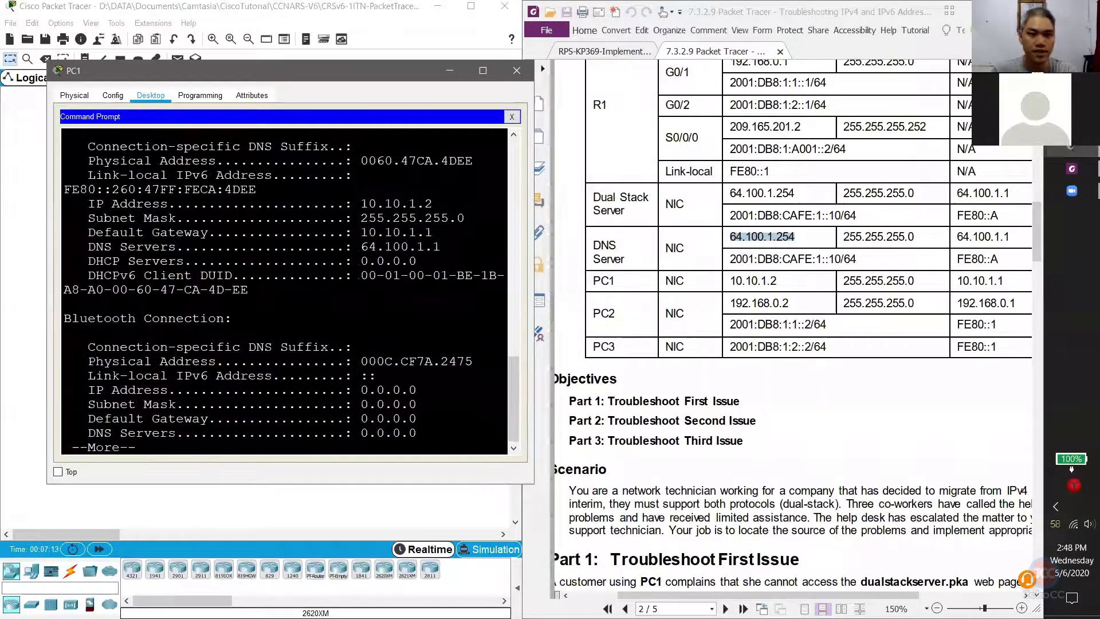
{"action": "left_click_drag", "start_coordinate": [361, 247], "coordinate": [439, 247]}
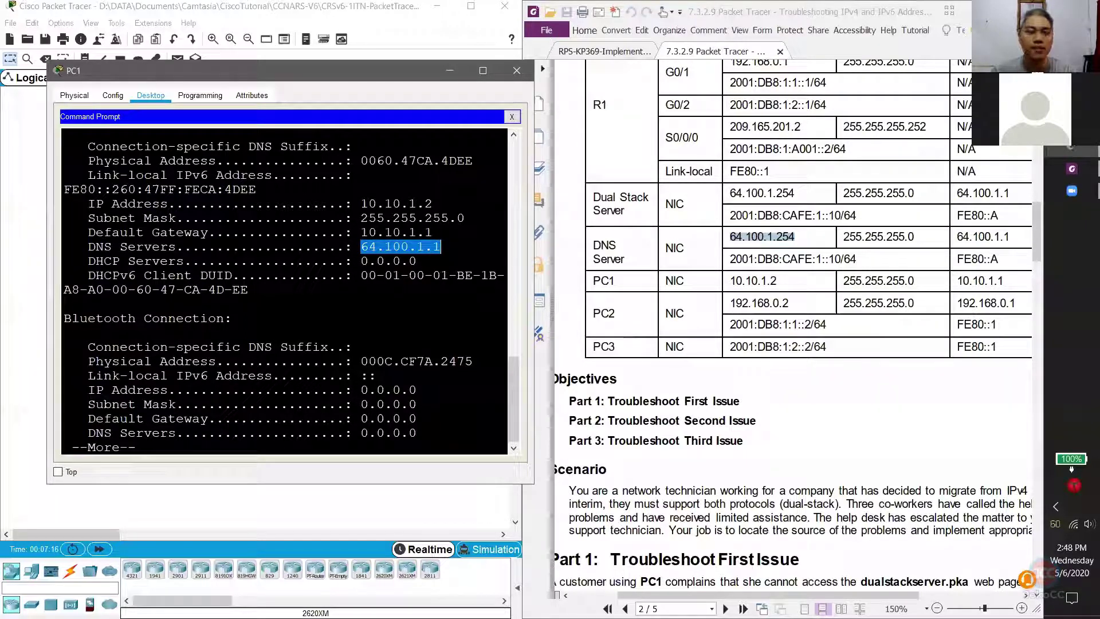
Set PC1's IPv4 DNS server to 64.100.1.254 in its IP configuration and close the configuration
{"action": "left_click", "coordinate": [78, 97]}
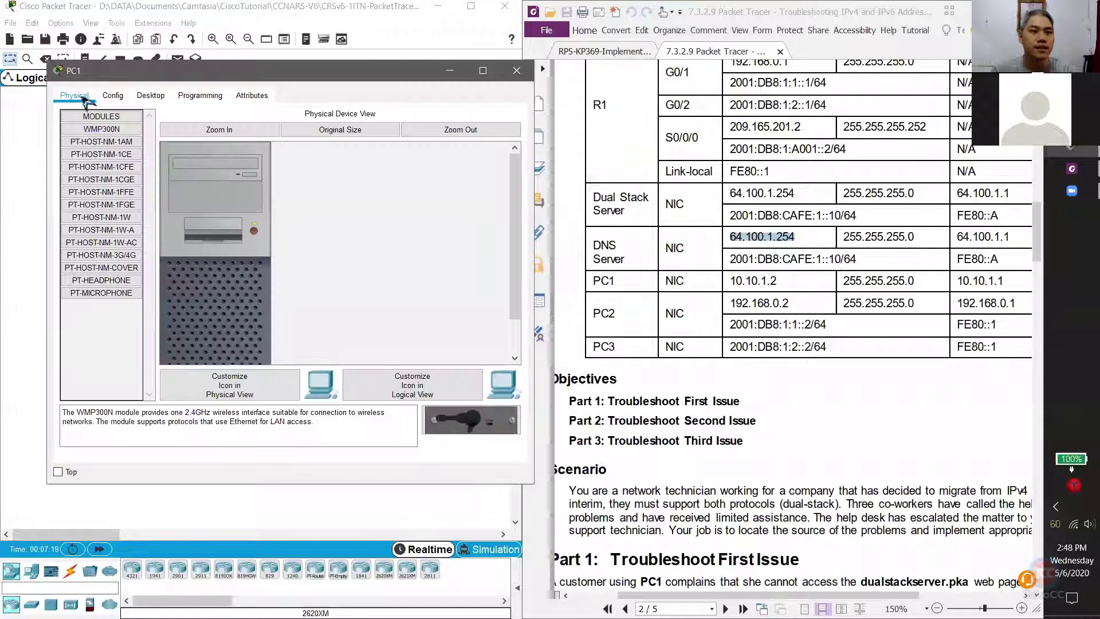
{"action": "left_click", "coordinate": [113, 96]}
{"action": "left_click", "coordinate": [304, 340]}
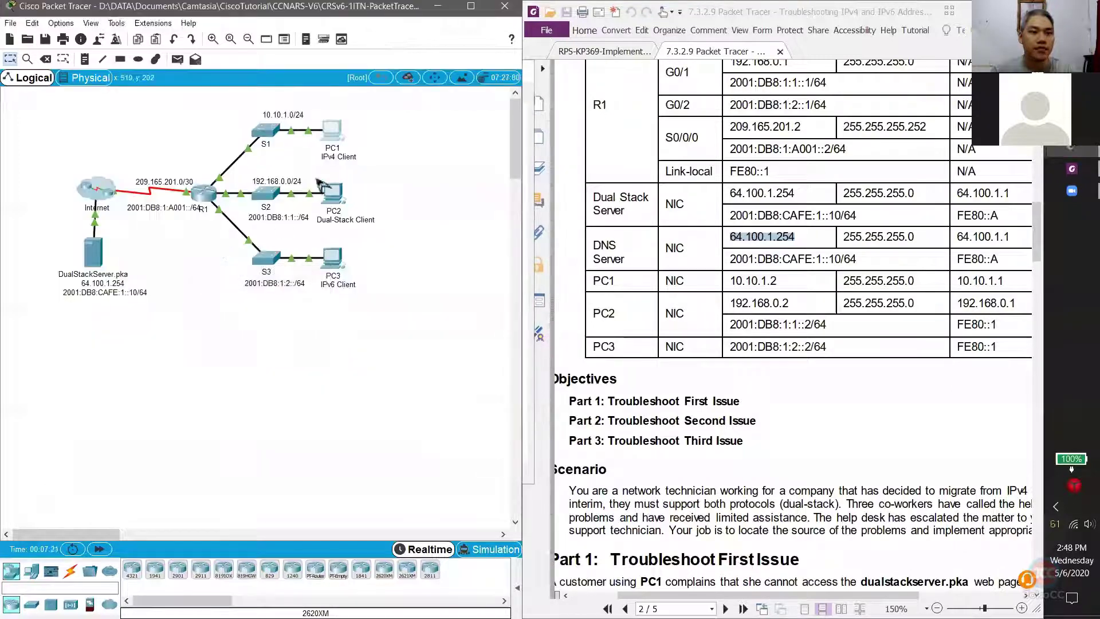
{"action": "left_click", "coordinate": [322, 141]}
{"action": "left_click", "coordinate": [151, 96]}
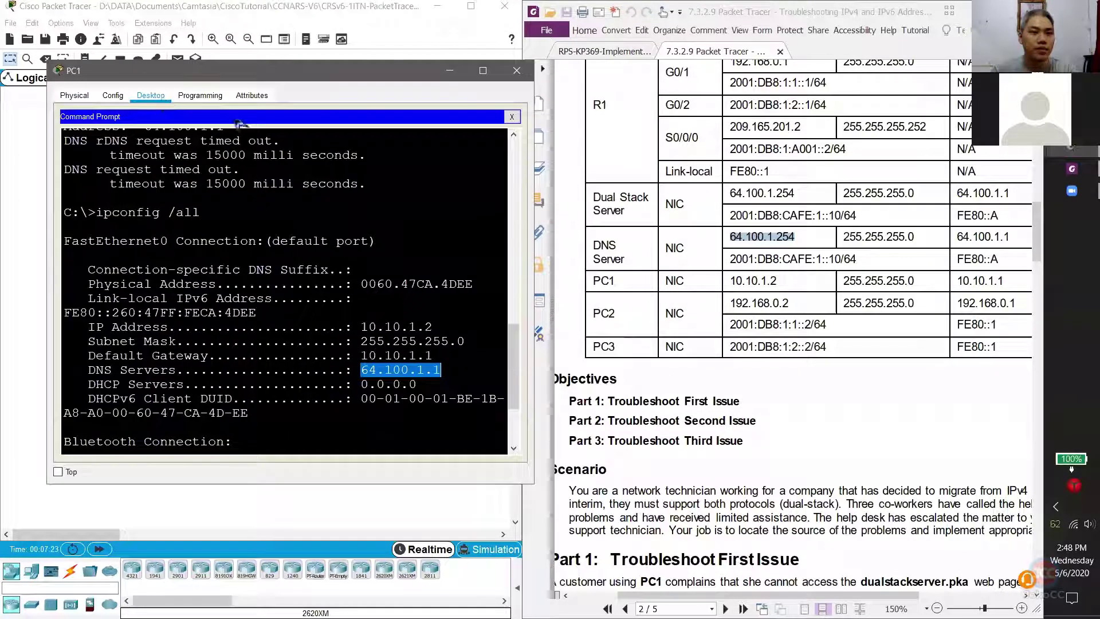
{"action": "left_click", "coordinate": [512, 117]}
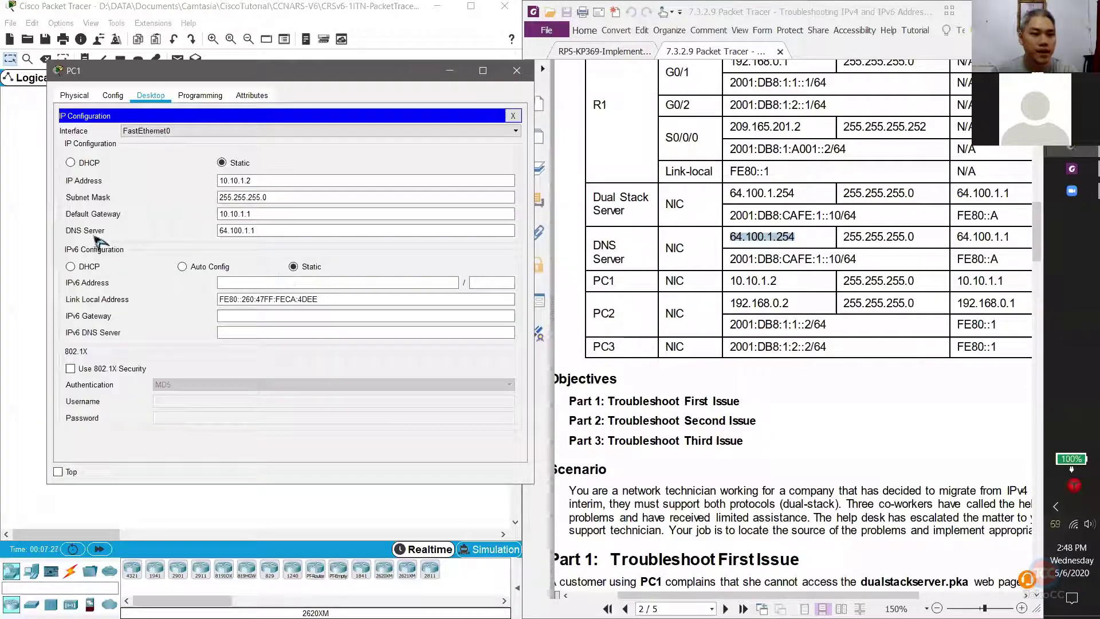
{"action": "left_click", "coordinate": [274, 231]}
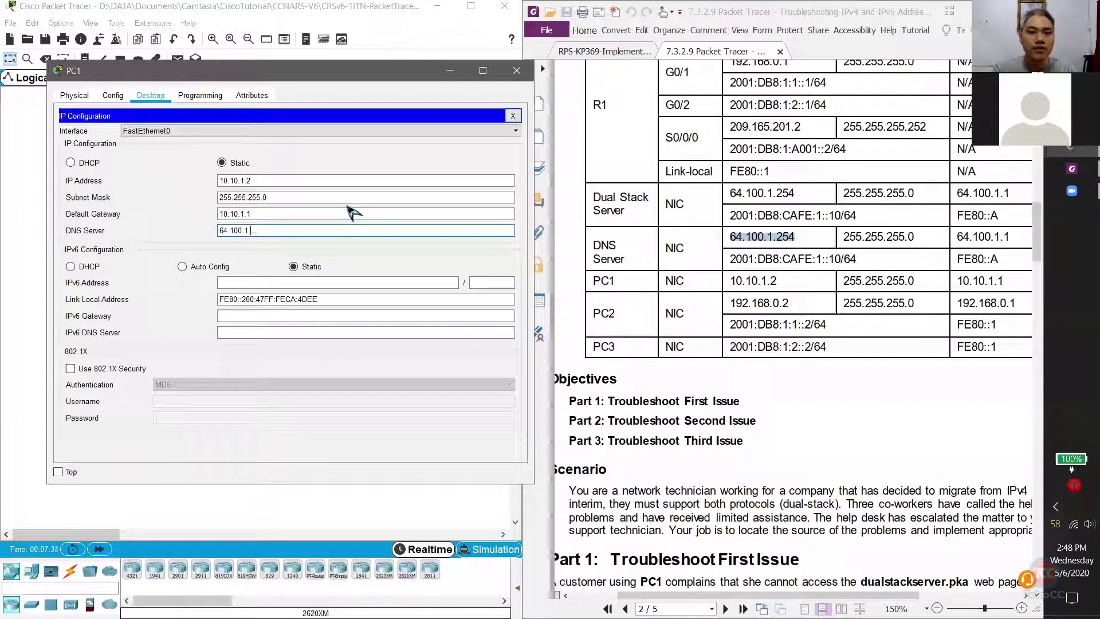
{"action": "type", "text": "254"}
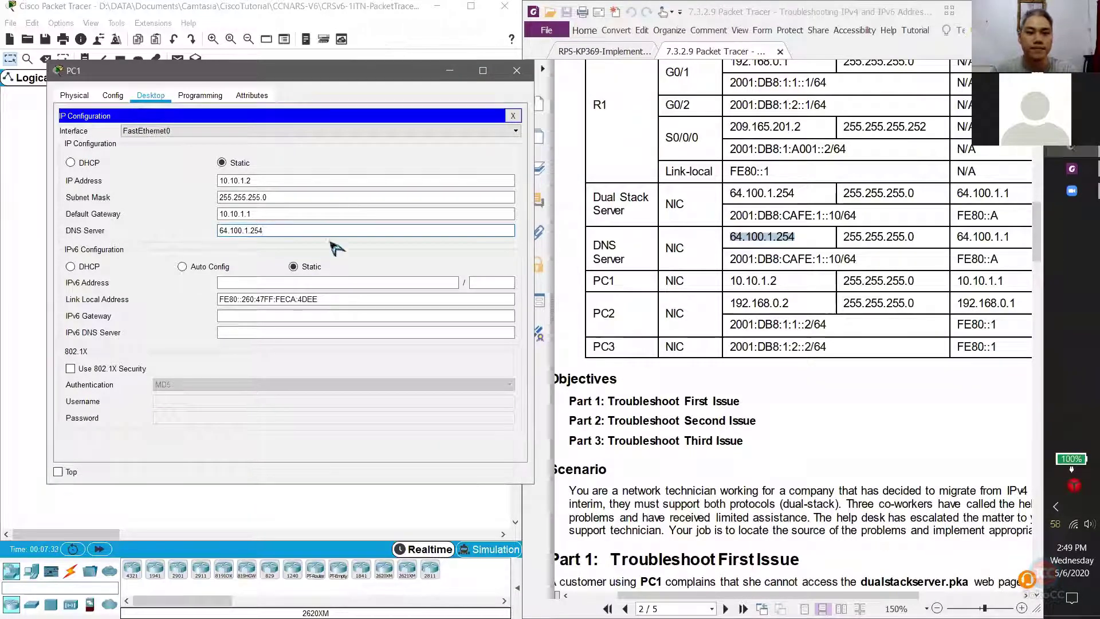
{"action": "left_click", "coordinate": [512, 116]}
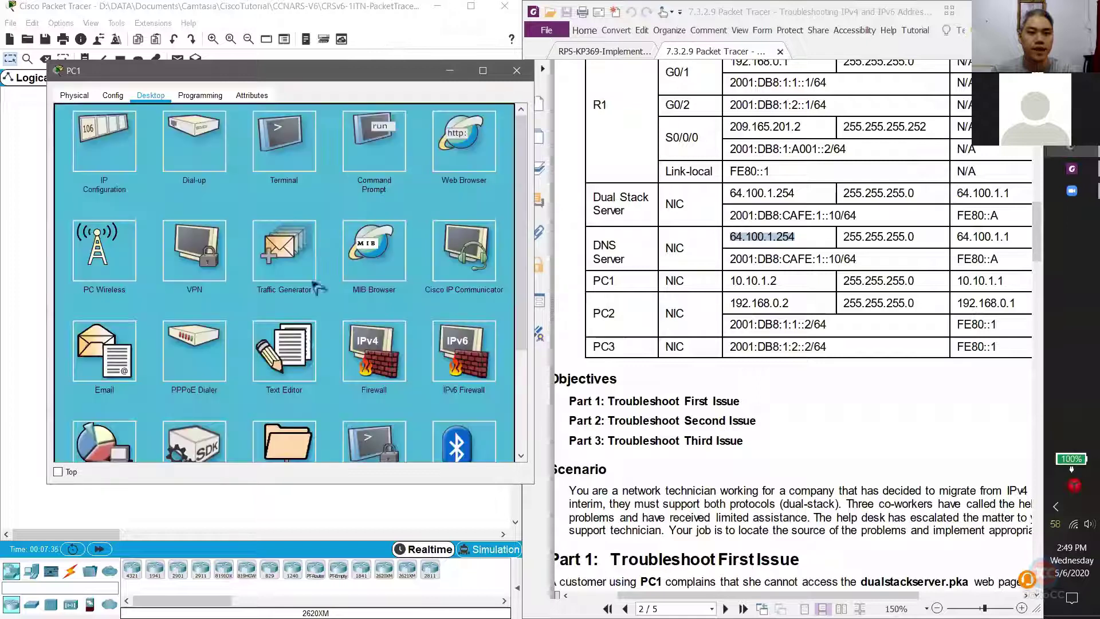
Rerun nslookup dualstackserver.pka from PC1's command prompt, check the resolved address, and close the prompt
{"action": "left_click", "coordinate": [367, 121]}
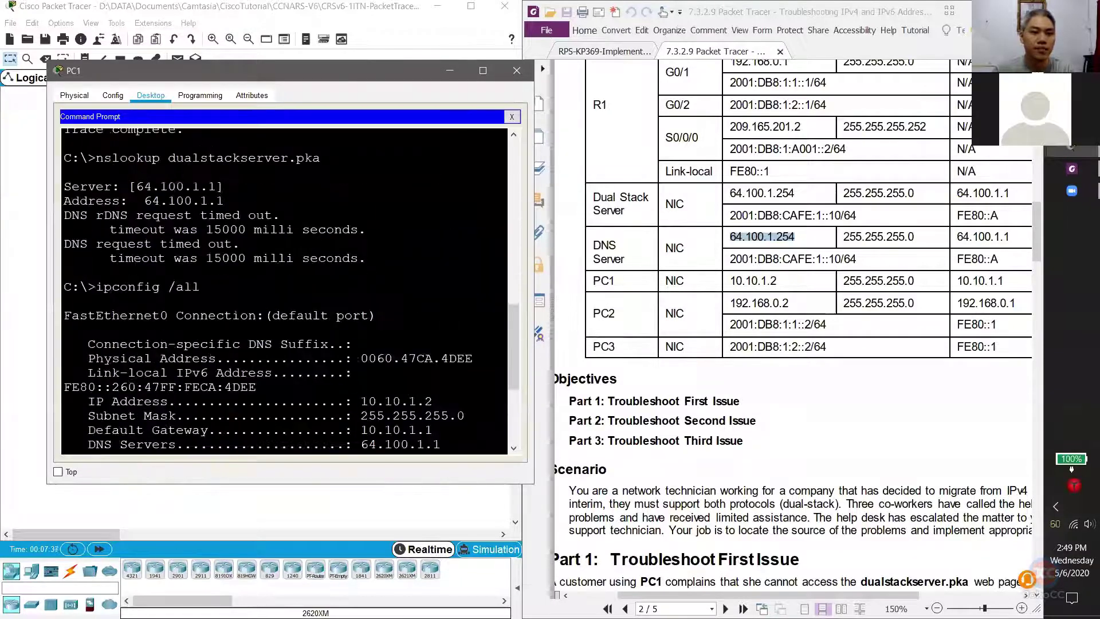
{"action": "key", "text": "Return"}
{"action": "key", "text": "Up"}
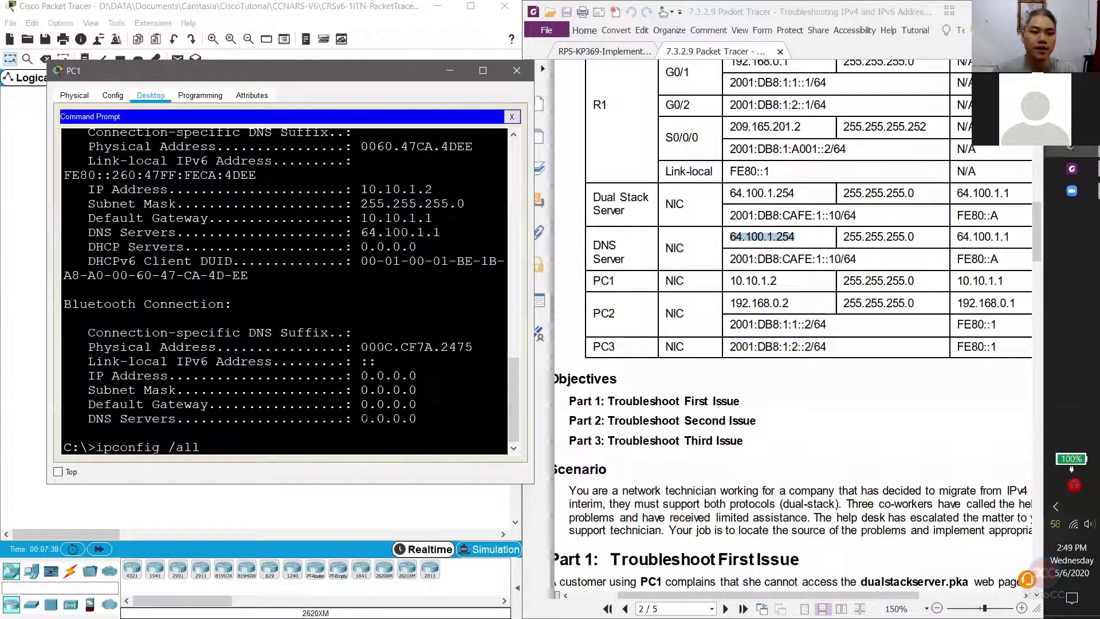
{"action": "key", "text": "Up"}
{"action": "key", "text": "Return"}
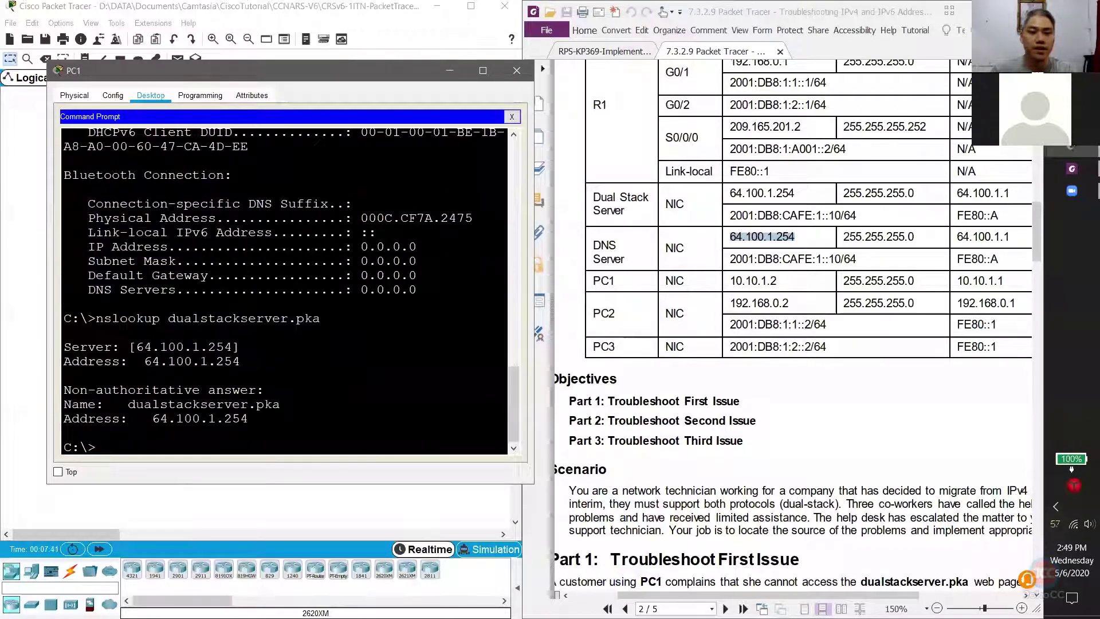
{"action": "left_click_drag", "start_coordinate": [248, 418], "coordinate": [104, 418]}
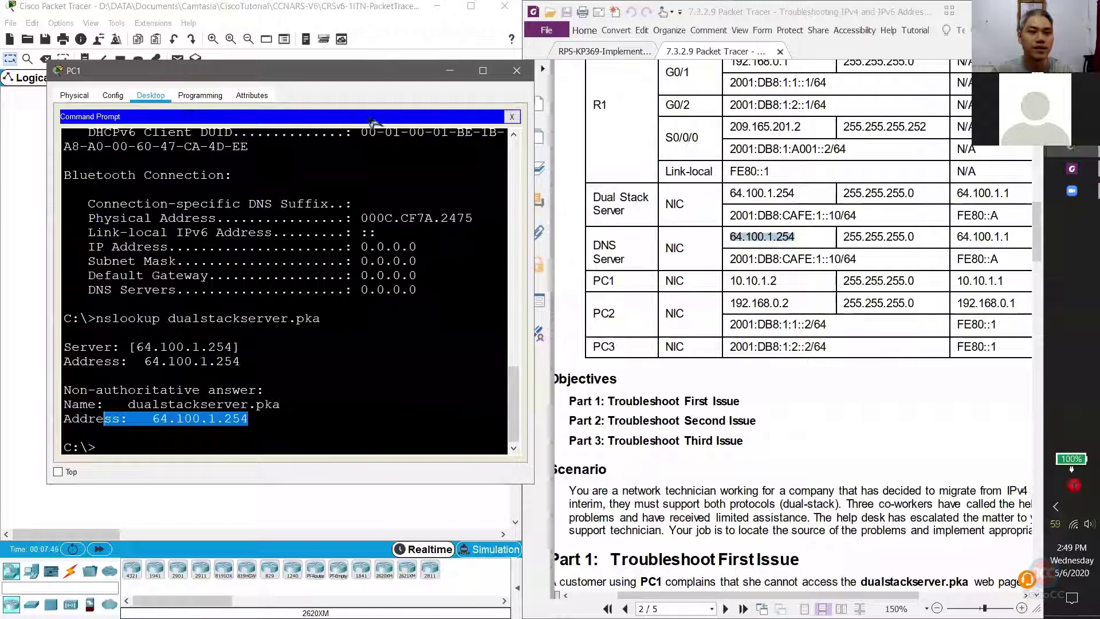
{"action": "left_click", "coordinate": [510, 117]}
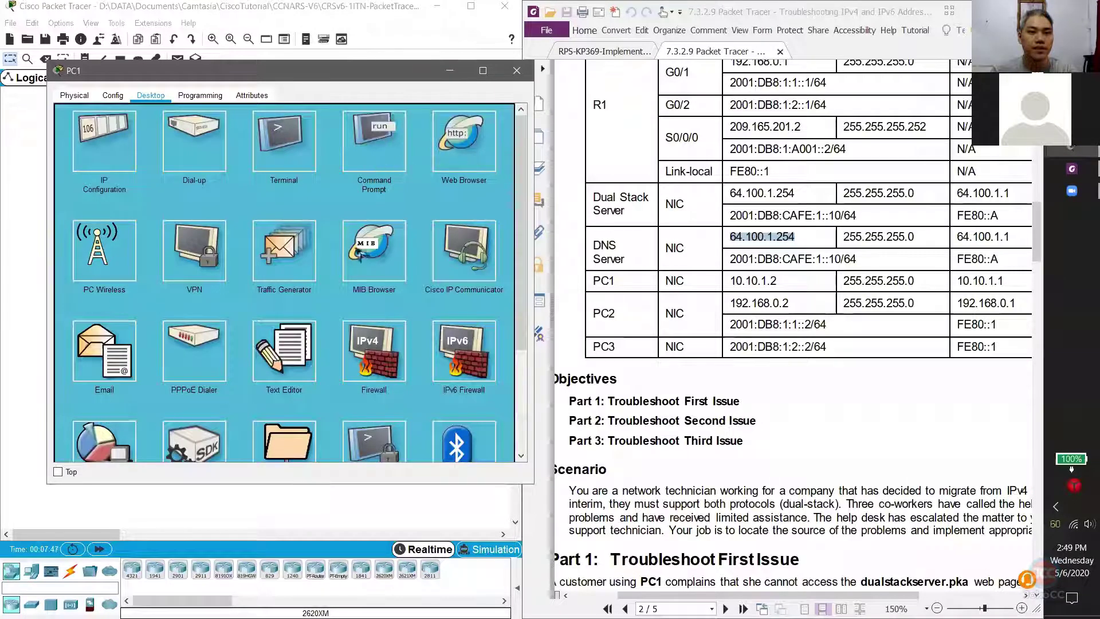
Load dualstackserver.pka in PC1's web browser to test access by domain name
{"action": "left_click", "coordinate": [467, 150]}
{"action": "type", "text": "dua"}
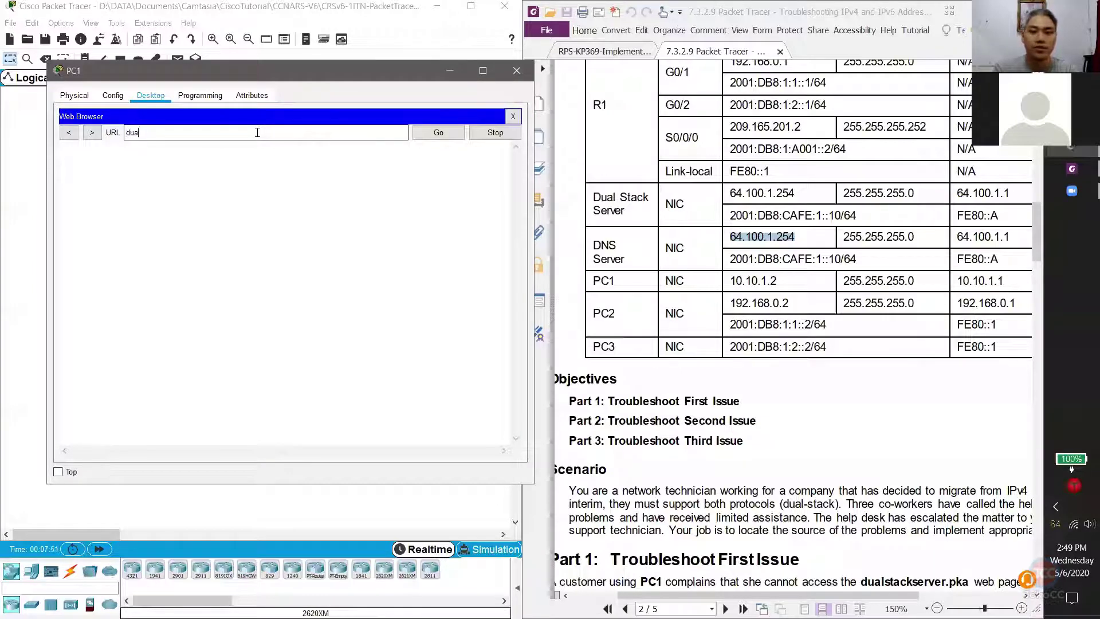
{"action": "type", "text": "lstackserver"}
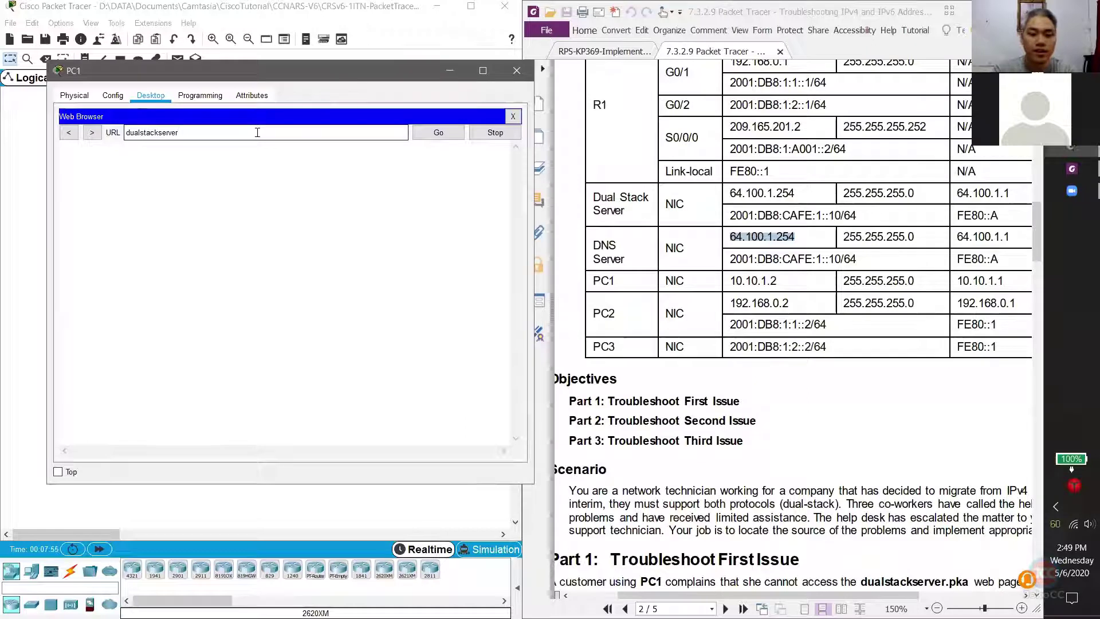
{"action": "type", "text": ".pka"}
{"action": "key", "text": "Return"}
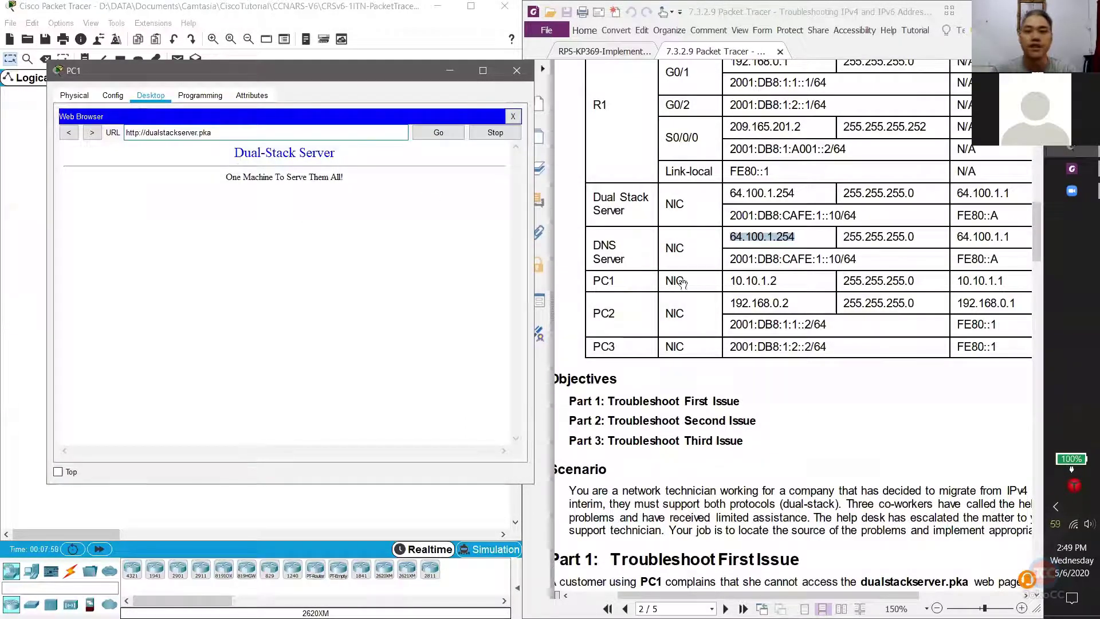
Enter "tracert to the server using IP is normal, but cannot access from domain name" in the lab document's Part 1, Step 6 answer box
{"action": "scroll", "coordinate": [803, 431], "scroll_direction": "down", "scroll_amount": 10}
{"action": "scroll", "coordinate": [802, 431], "scroll_direction": "down", "scroll_amount": 8}
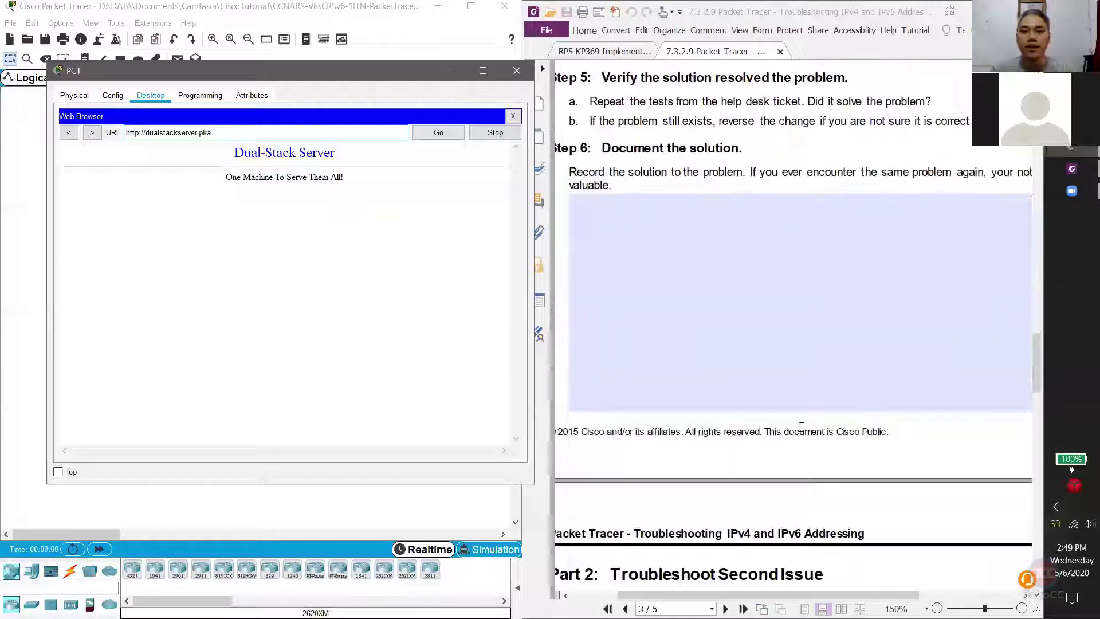
{"action": "scroll", "coordinate": [663, 277], "scroll_direction": "up", "scroll_amount": 1}
{"action": "left_click", "coordinate": [664, 277]}
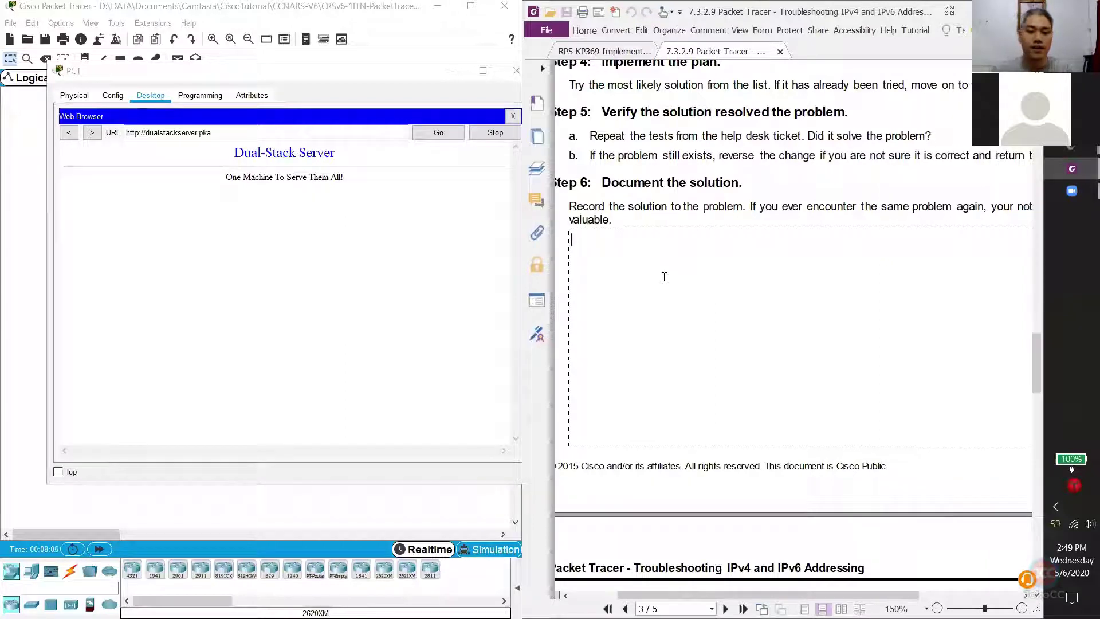
{"action": "type", "text": "tracert to thee"}
{"action": "key", "text": "BackSpace"}
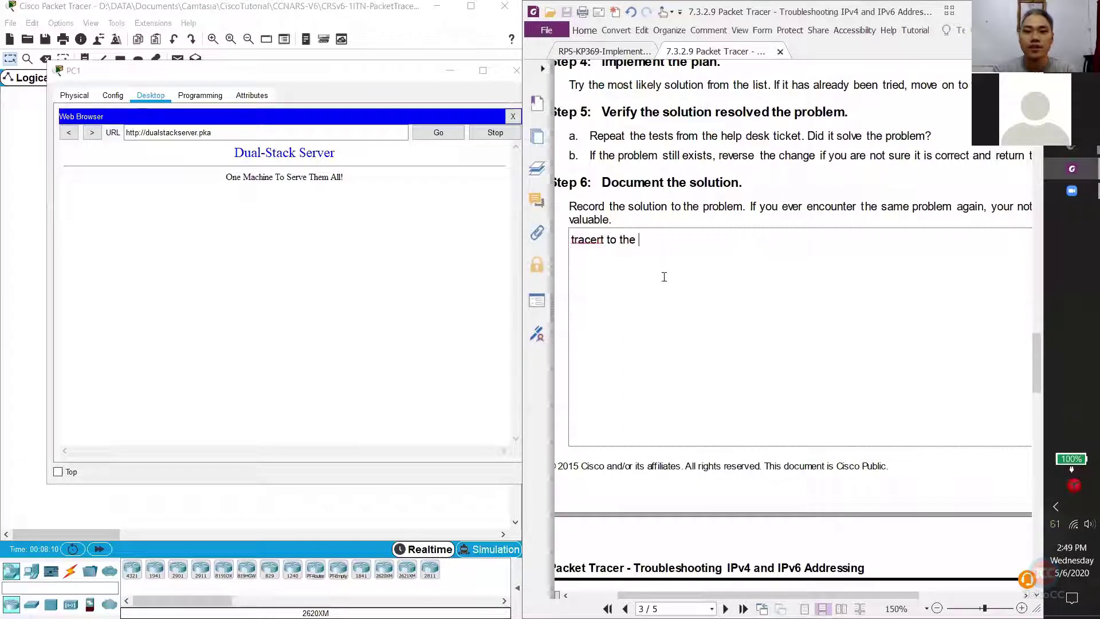
{"action": "type", "text": "server "}
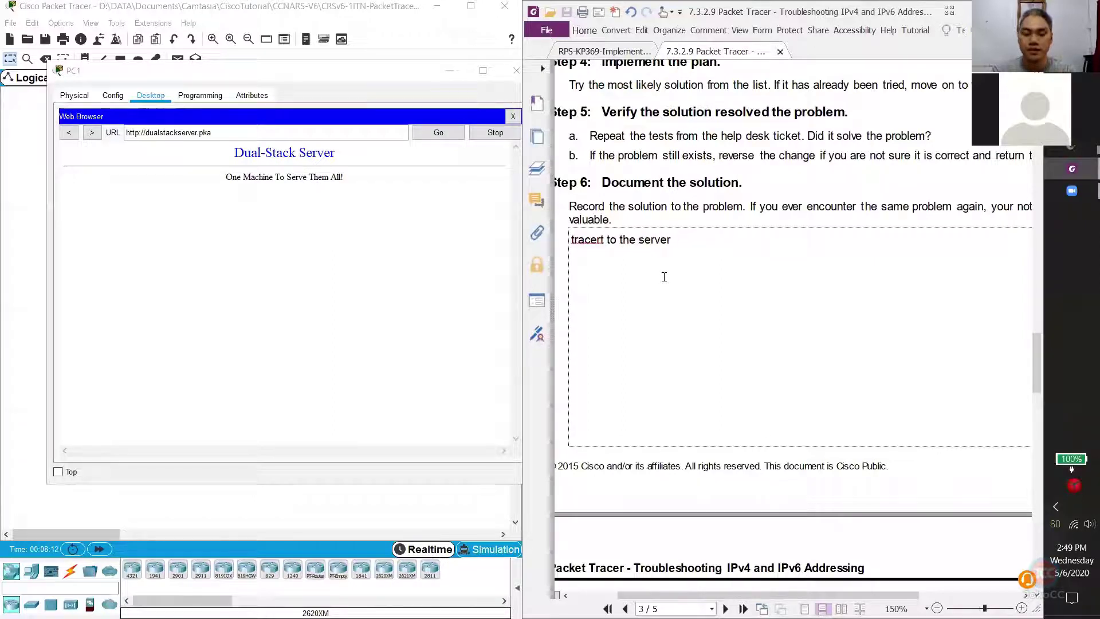
{"action": "type", "text": "is no"}
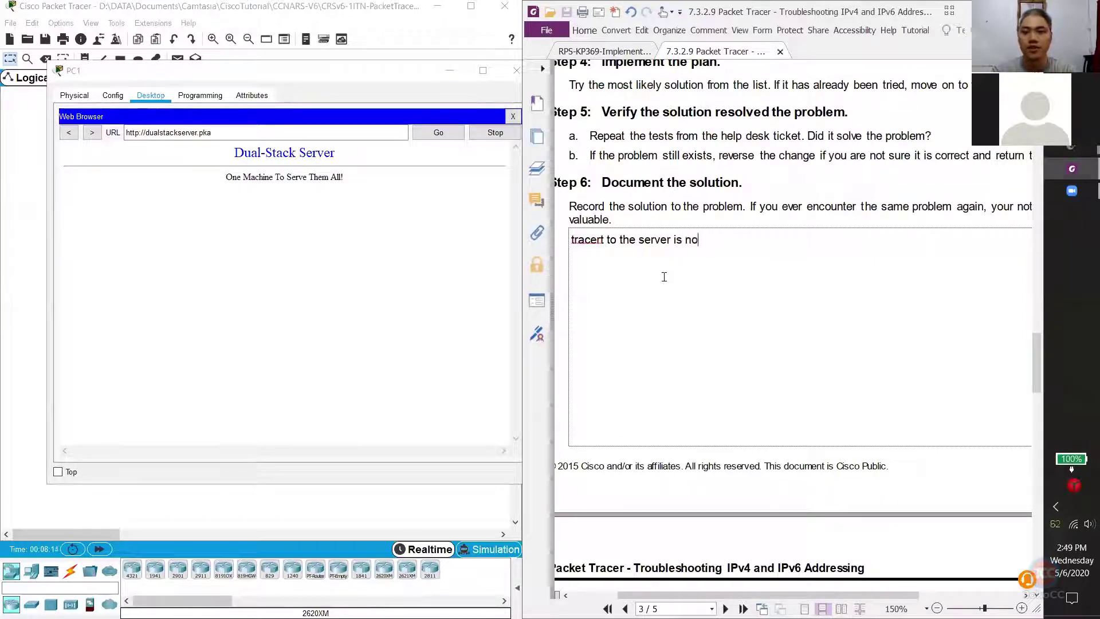
{"action": "type", "text": "rmal, b"}
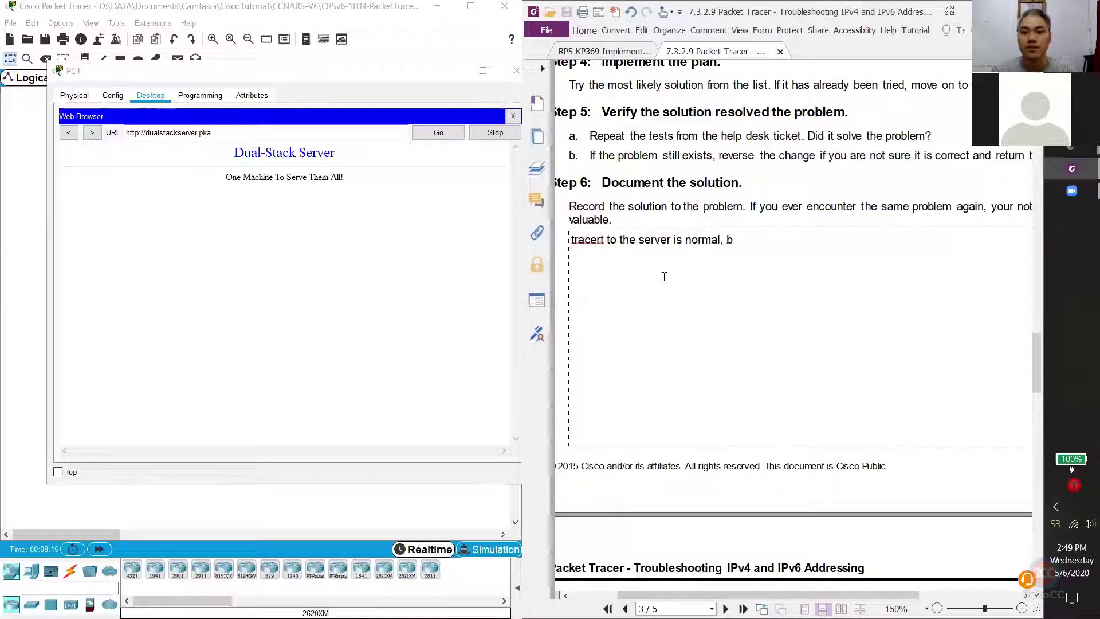
{"action": "type", "text": "ut cannot access from domain name"}
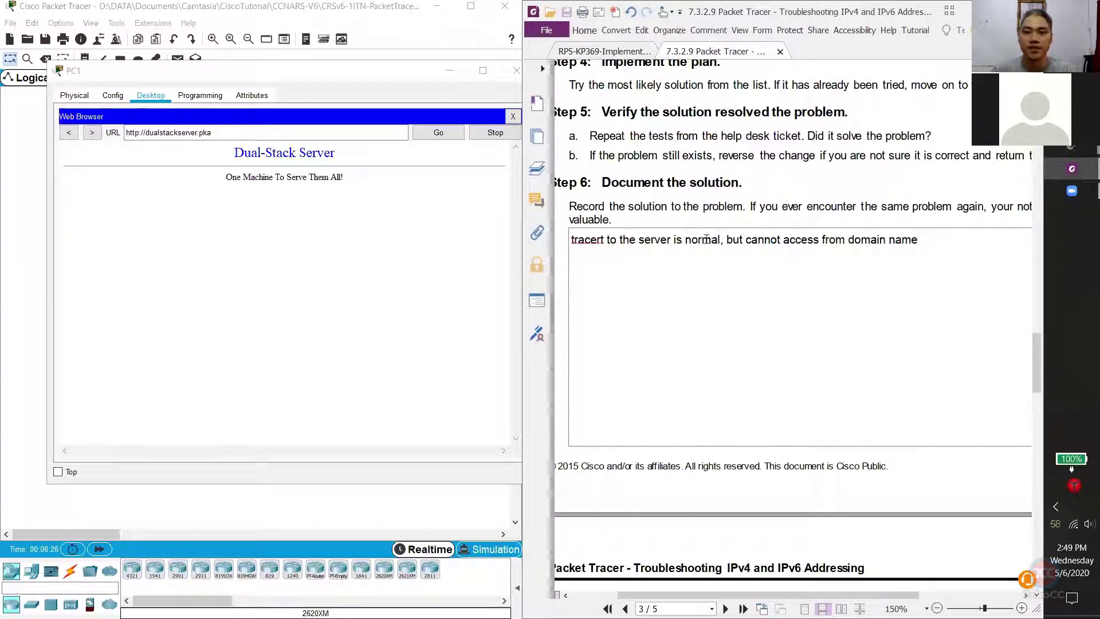
{"action": "left_click", "coordinate": [675, 241]}
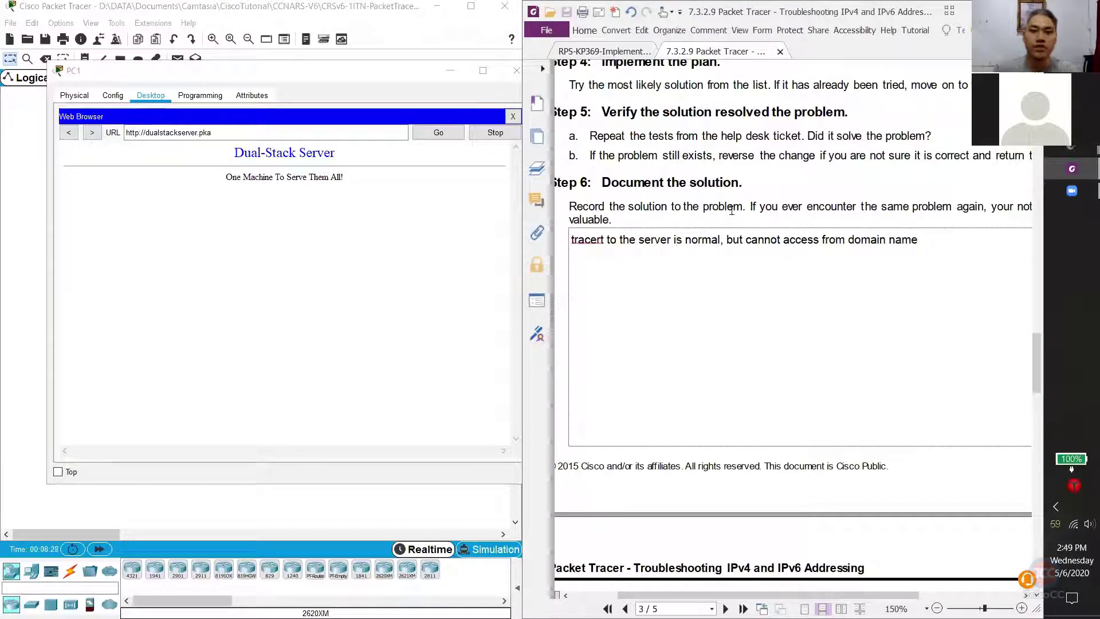
{"action": "type", "text": "using IP"}
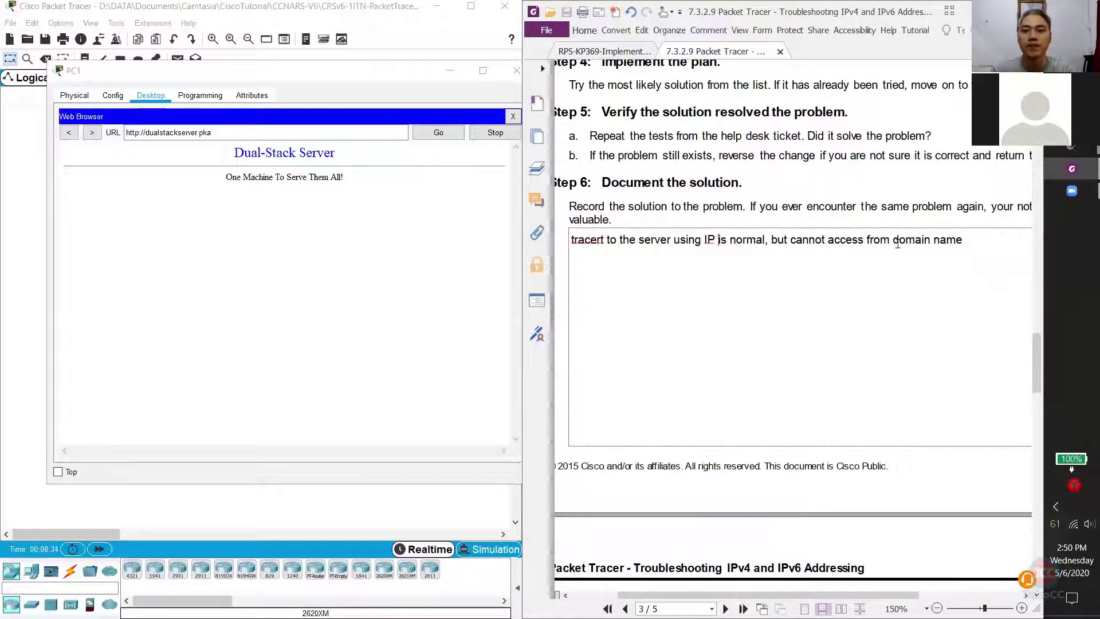
Append "It is concluded that the problem lies on the DNS function" to the Part 1, Step 6 answer in the lab document
{"action": "left_click", "coordinate": [971, 239]}
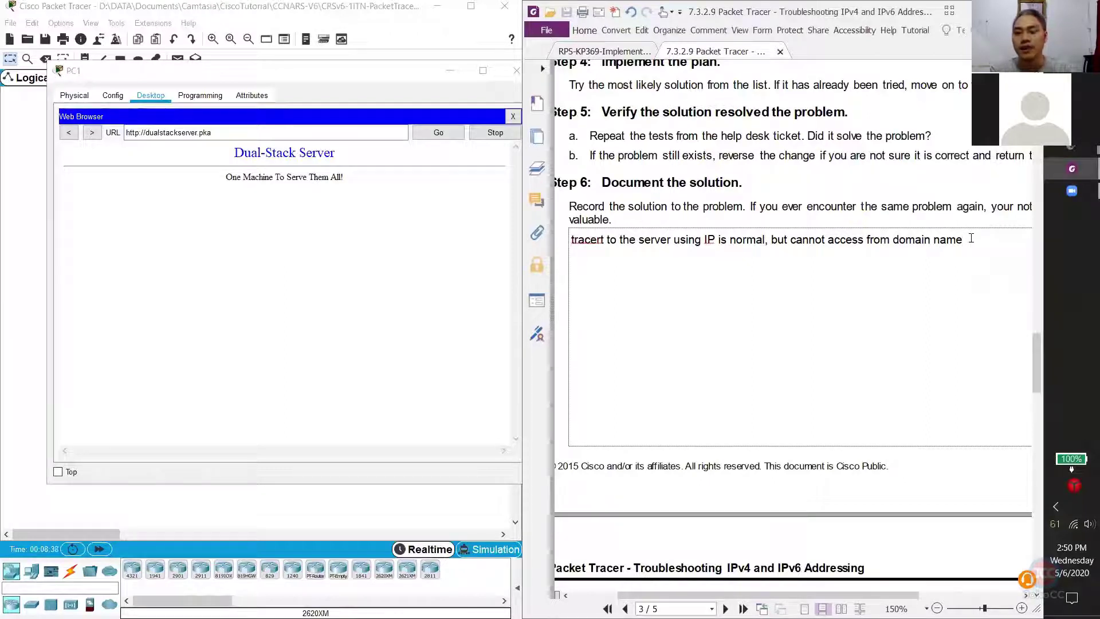
{"action": "type", "text": ". It "}
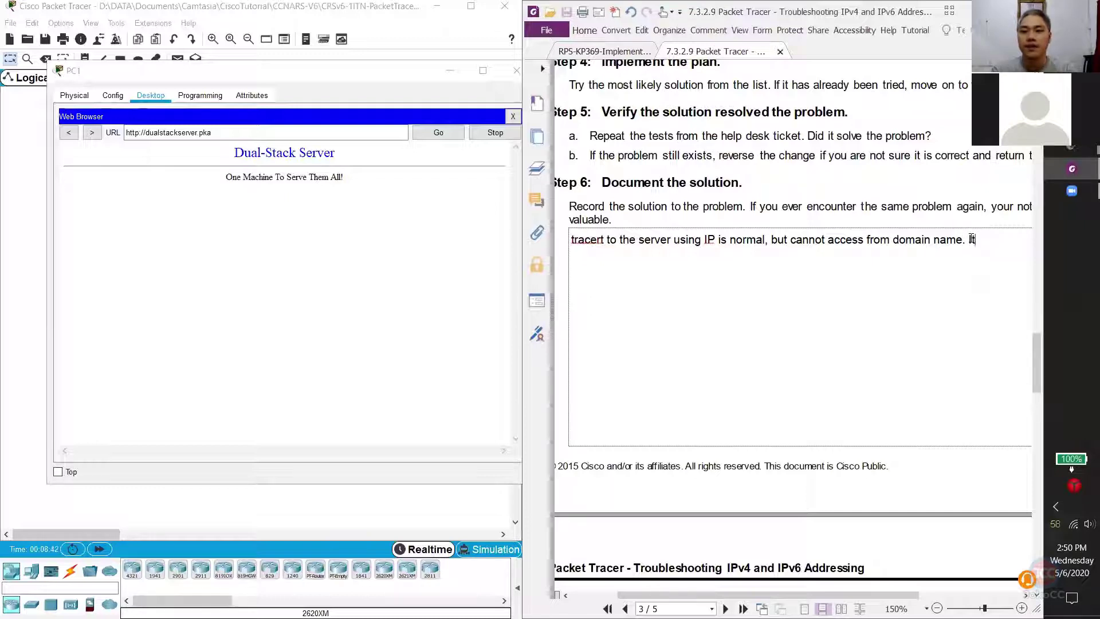
{"action": "type", "text": "is conclude"}
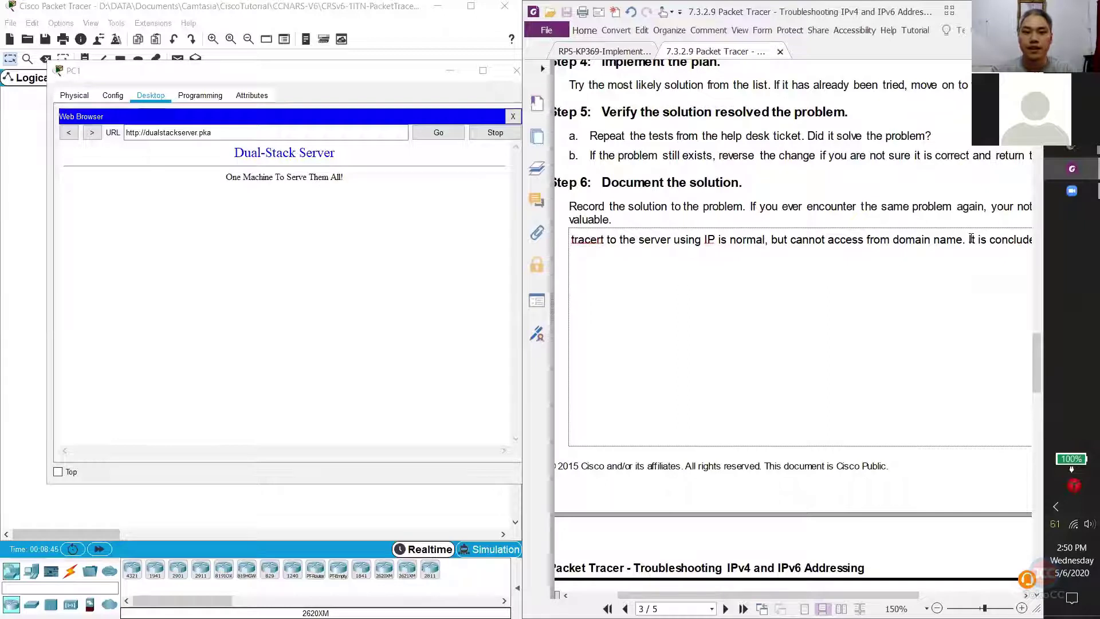
{"action": "left_click", "coordinate": [798, 374]}
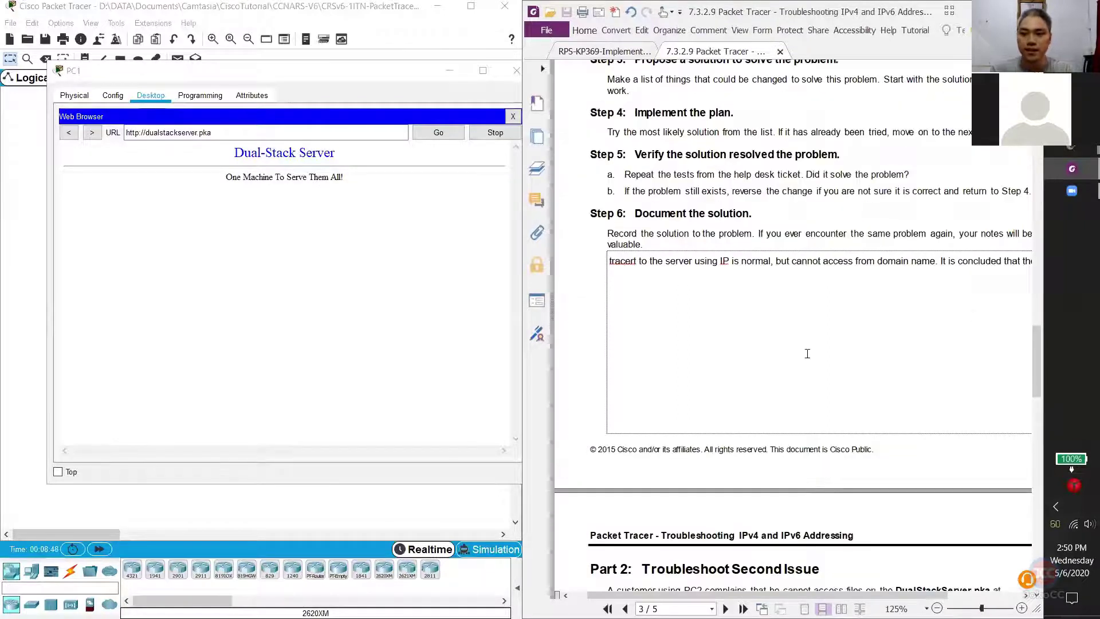
{"action": "scroll", "coordinate": [797, 441], "scroll_direction": "down", "scroll_amount": 1, "text": "ctrl"}
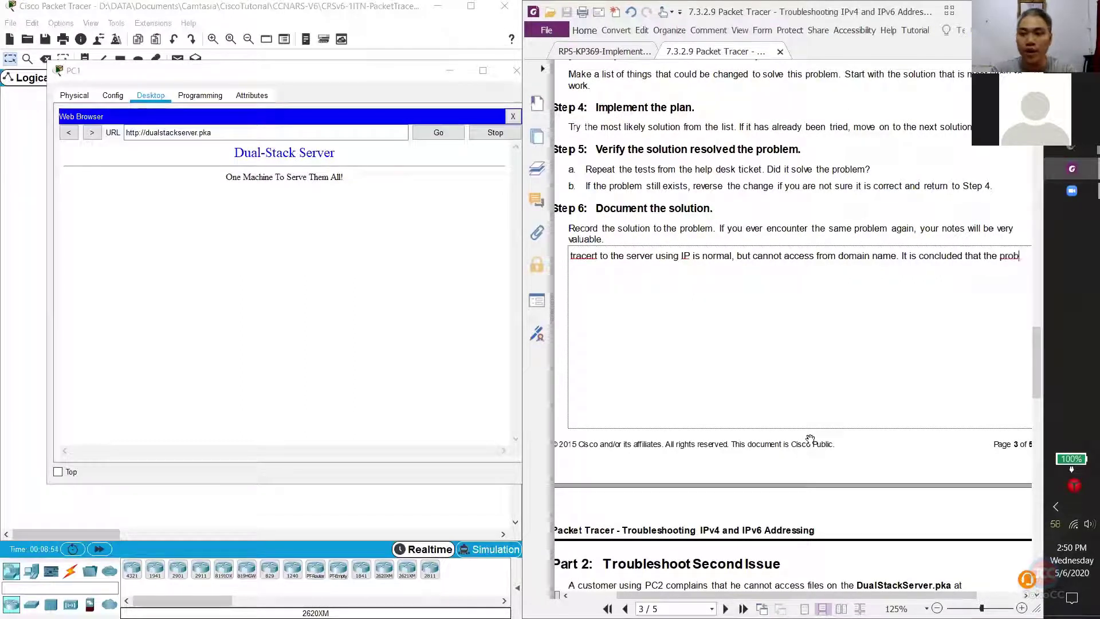
{"action": "type", "text": "lem lie"}
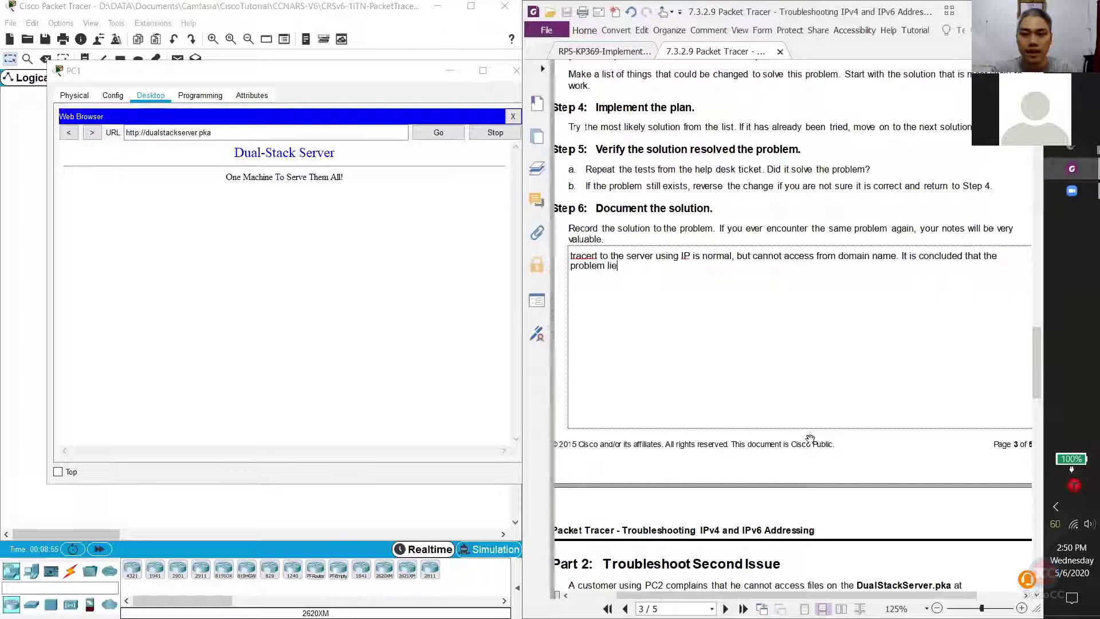
{"action": "type", "text": "s on "}
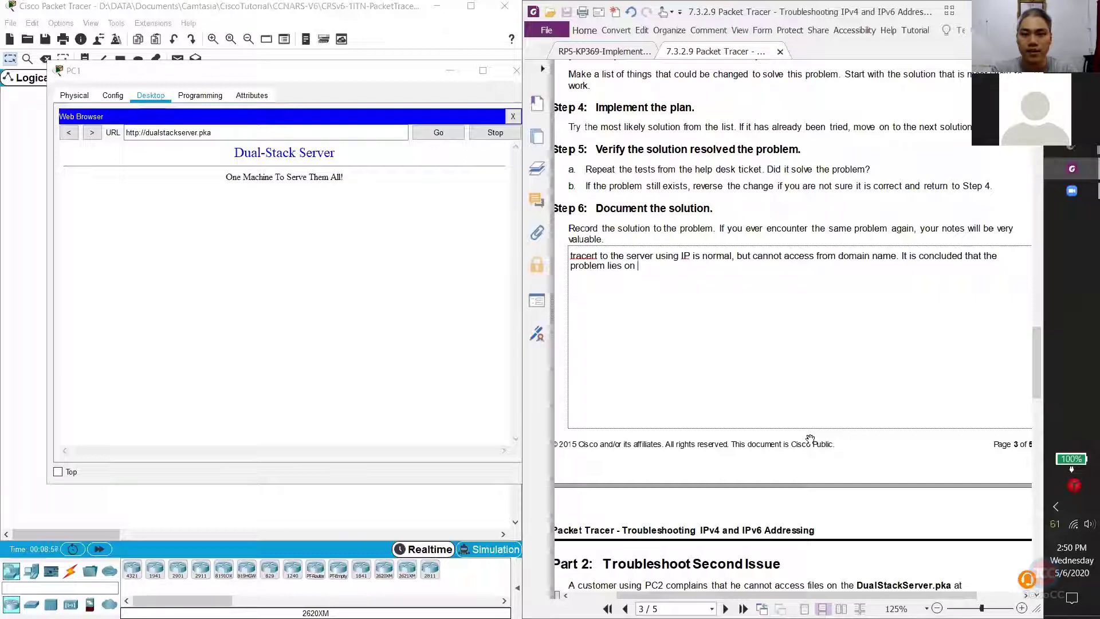
{"action": "type", "text": "the DNS fun"}
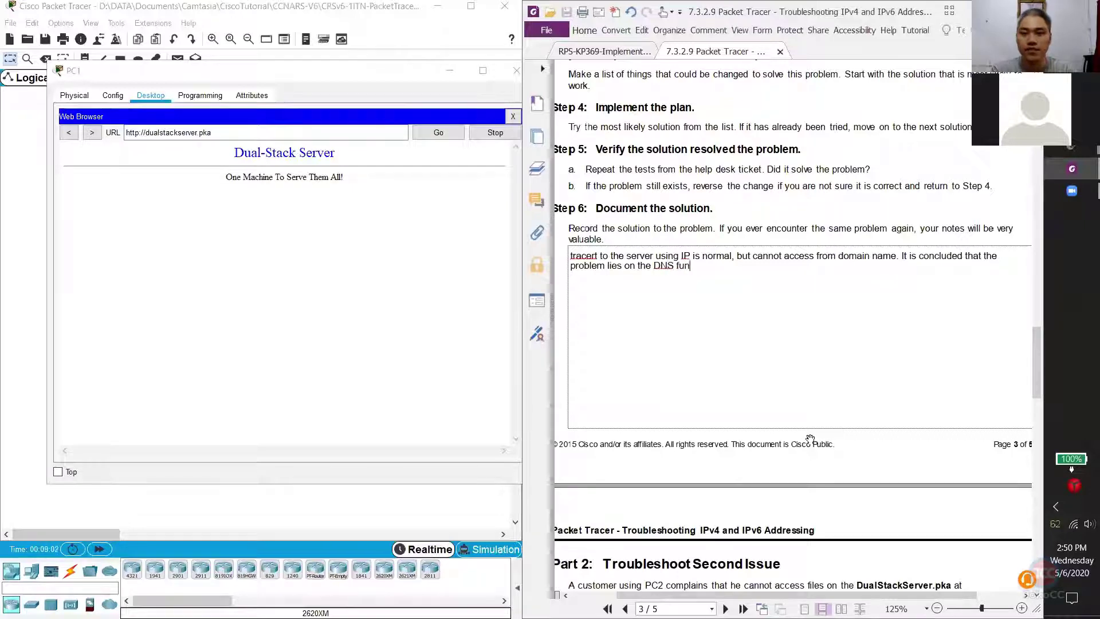
Add the line "further investigation reveal that the DNS server IP configured on the PC1 is erred" to the Step 6 answer
{"action": "type", "text": "ction further investigation"}
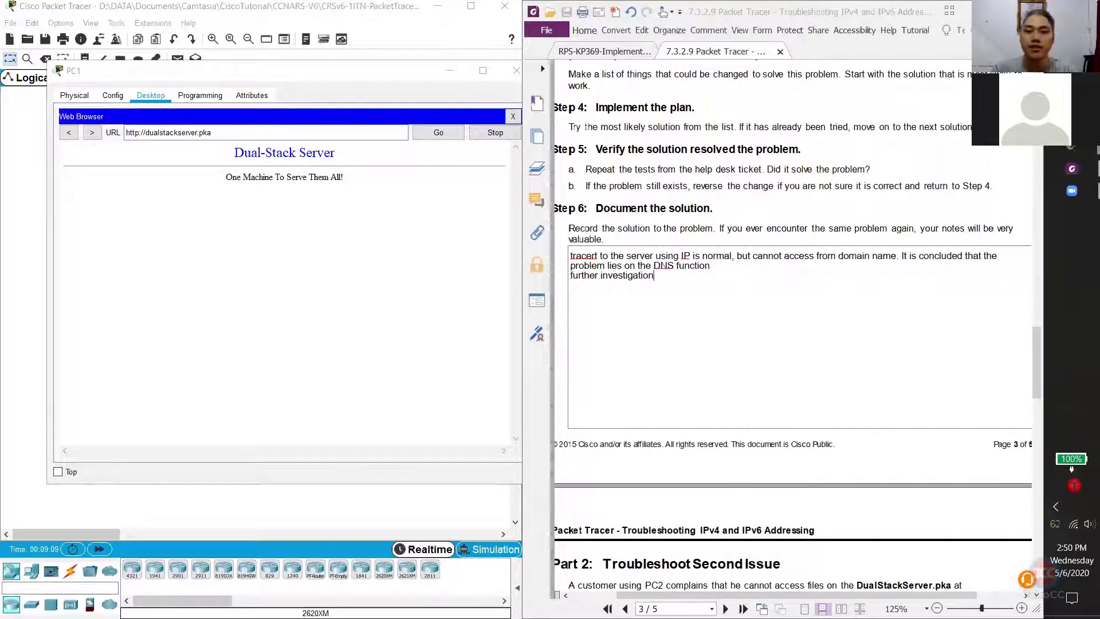
{"action": "type", "text": " reveak tgat"}
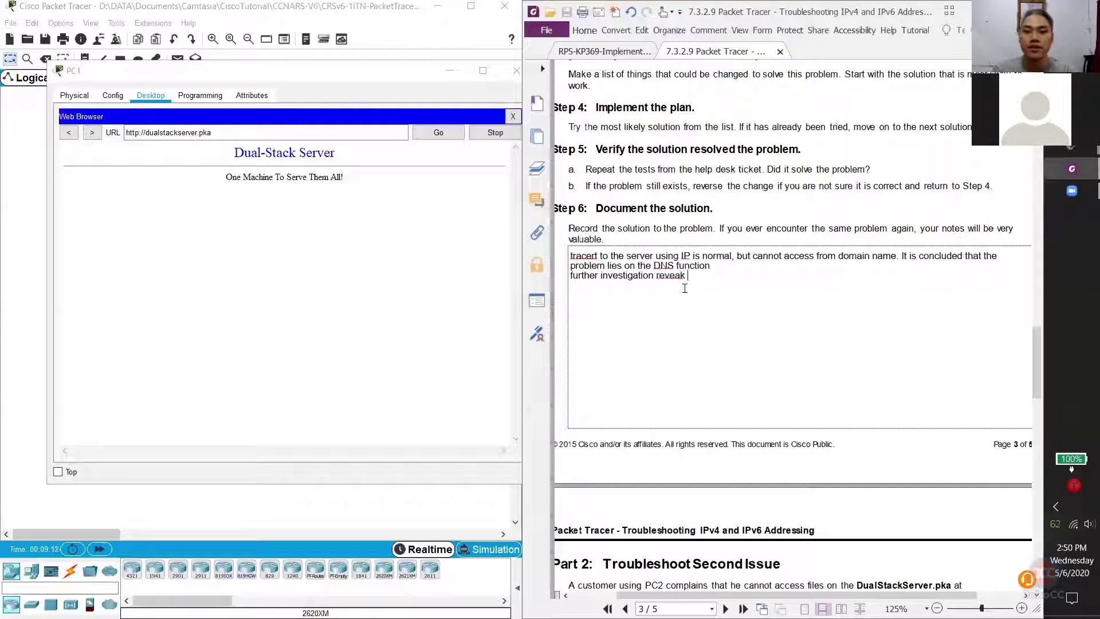
{"action": "key", "text": "BackSpace"}
{"action": "key", "text": "BackSpace"}
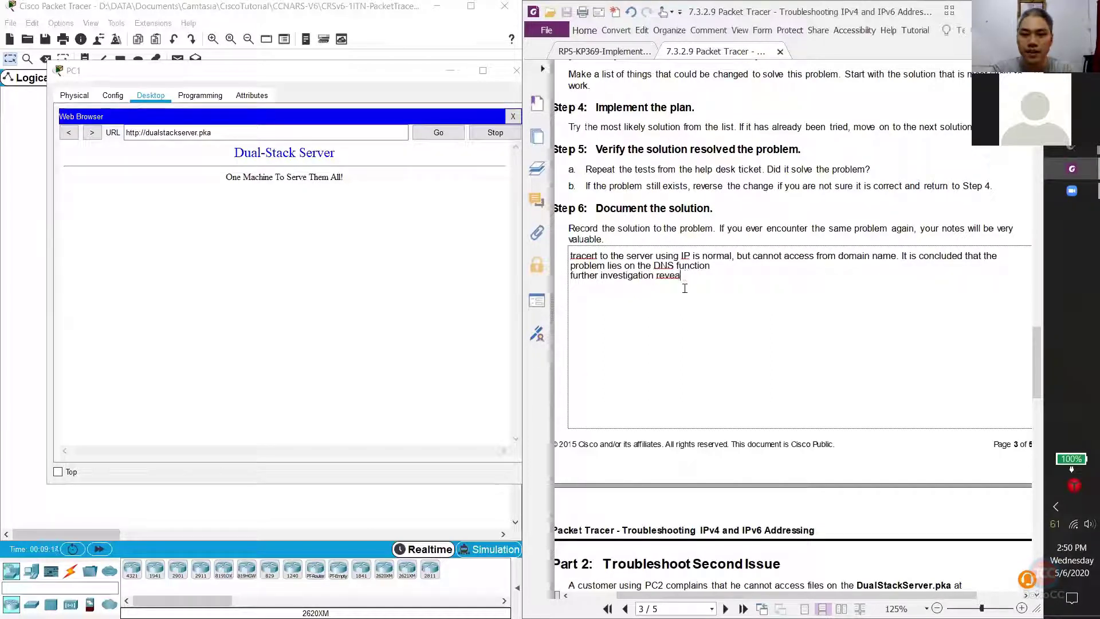
{"action": "type", "text": "l that the IP configured on the PC1"}
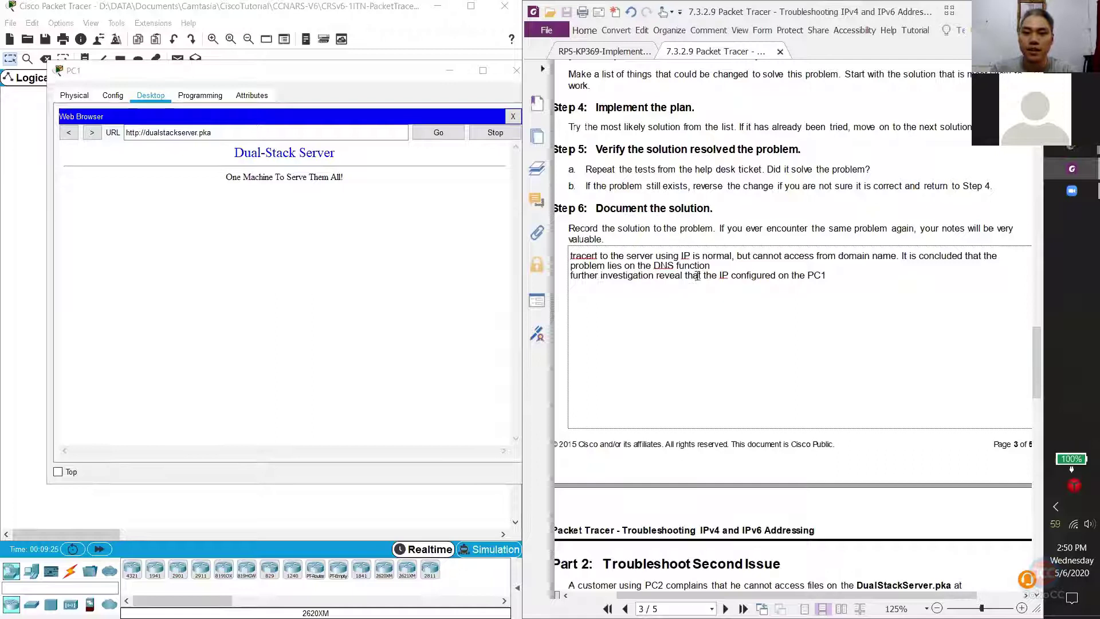
{"action": "left_click", "coordinate": [721, 276]}
{"action": "type", "text": "DNS server"}
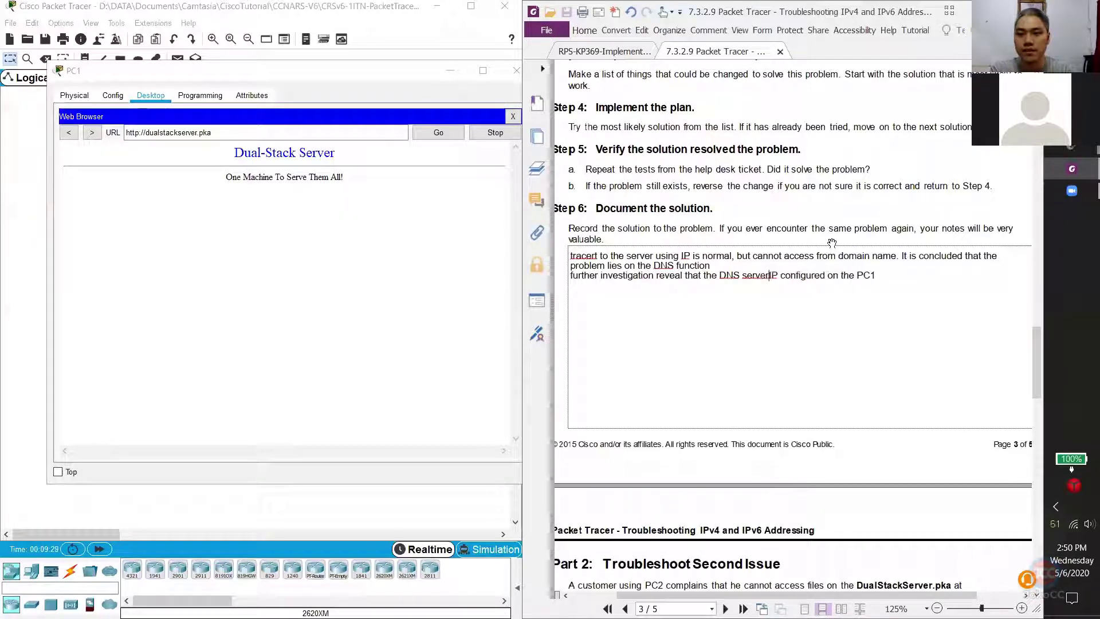
{"action": "left_click", "coordinate": [905, 274]}
{"action": "type", "text": "is erred"}
{"action": "key", "text": "Return"}
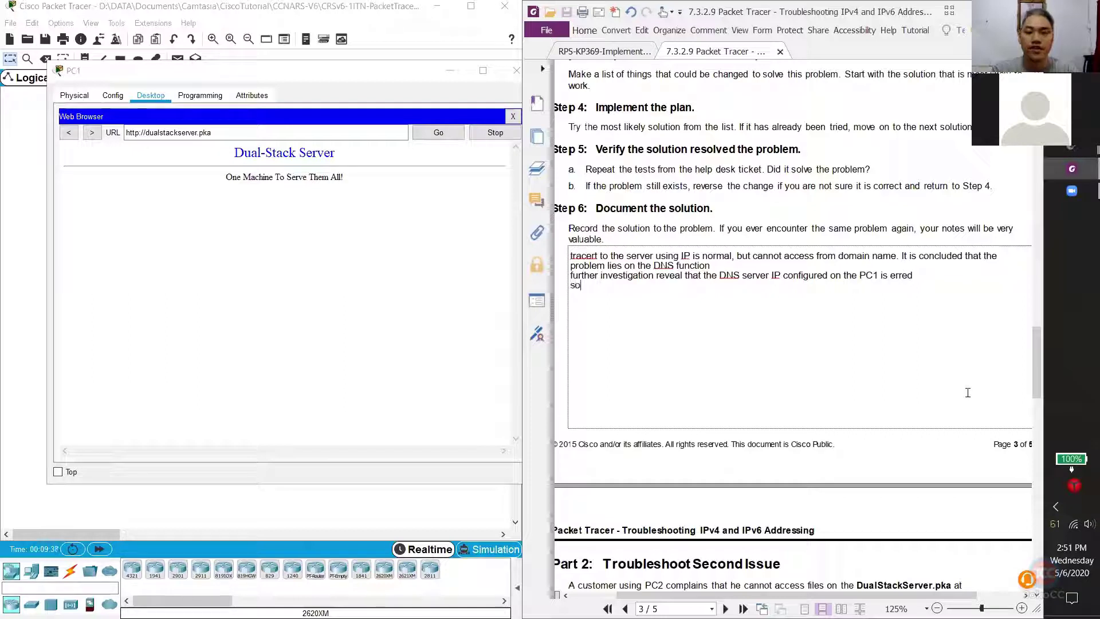
Finish the Step 6 answer with the line "solution fix the DNS IP config on PC 1."
{"action": "type", "text": "solution fix"}
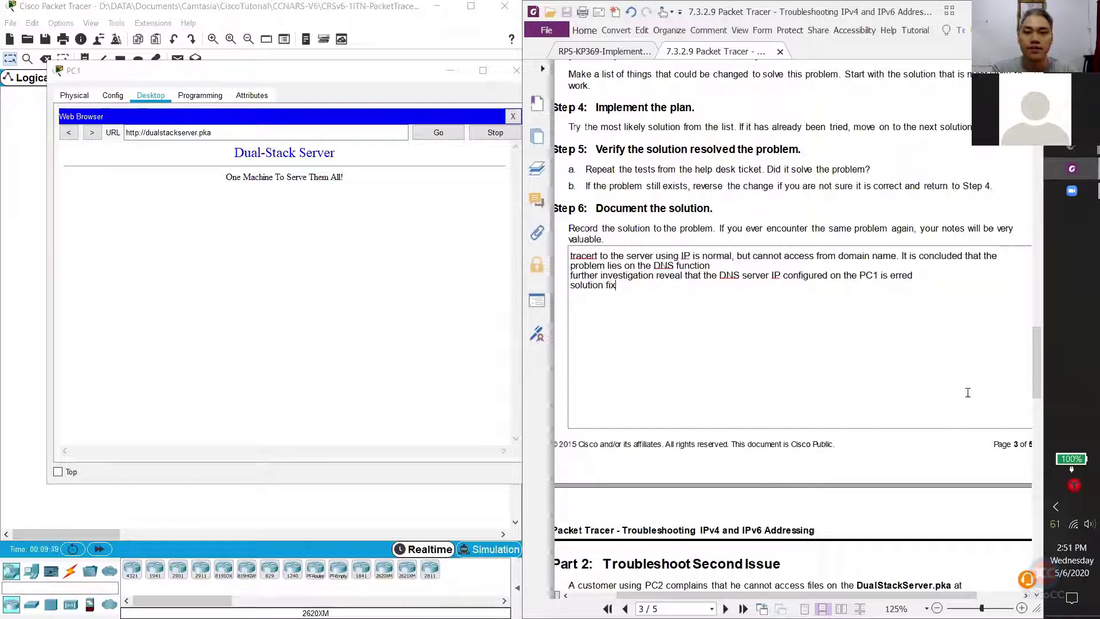
{"action": "type", "text": "IP"}
{"action": "key", "text": "BackSpace"}
{"action": "key", "text": "BackSpace"}
{"action": "type", "text": "DNS IP config on"}
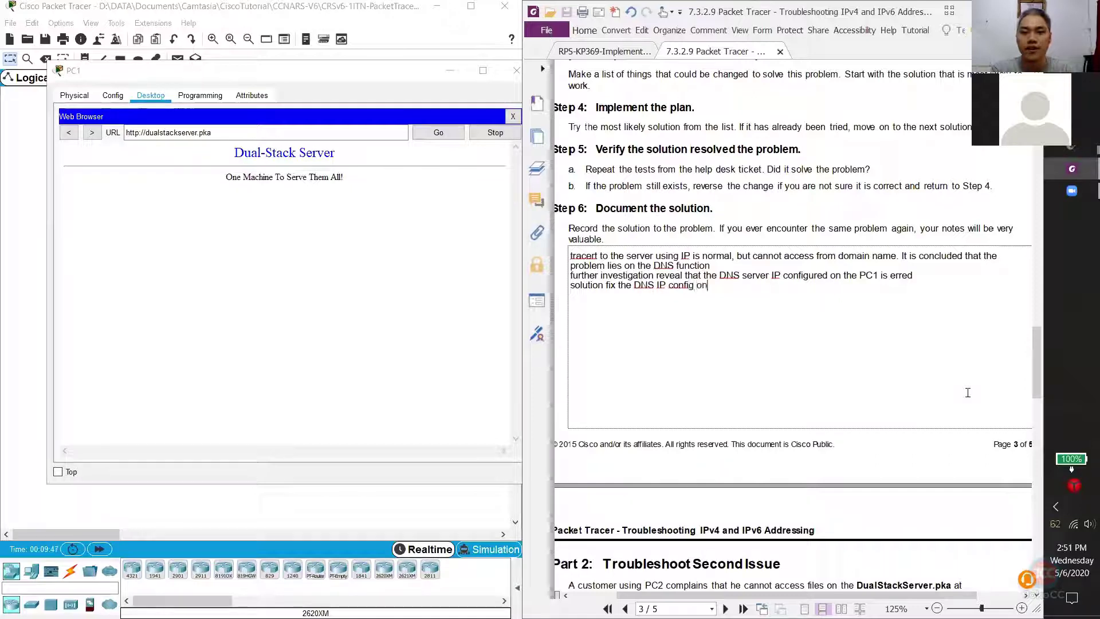
{"action": "type", "text": " sePC 1"}
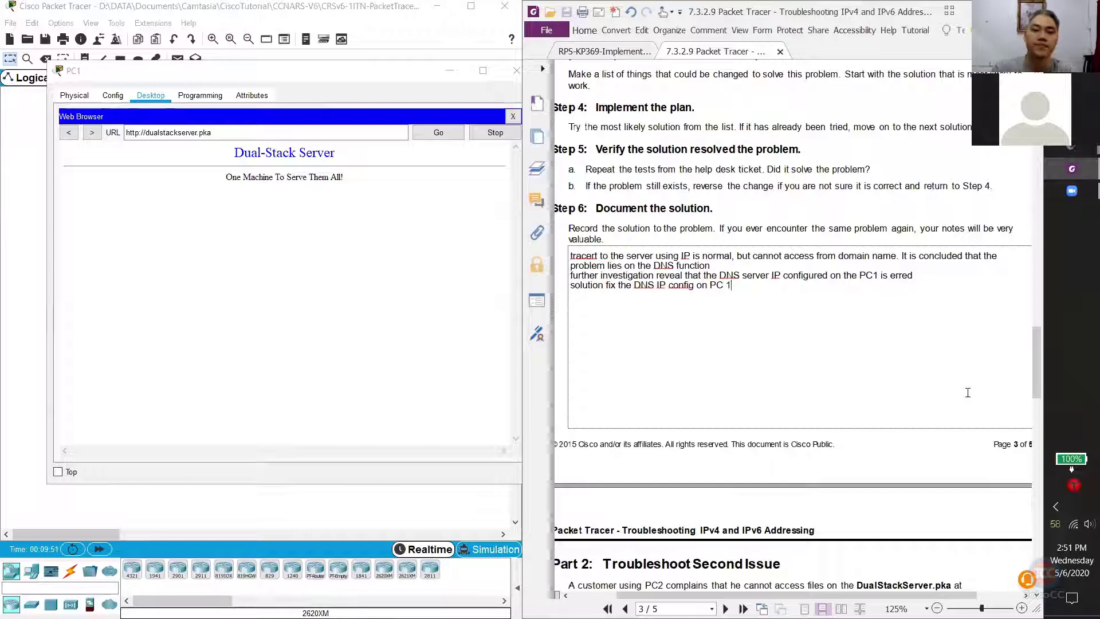
{"action": "scroll", "coordinate": [748, 365], "scroll_direction": "up", "scroll_amount": 2, "text": "ctrl"}
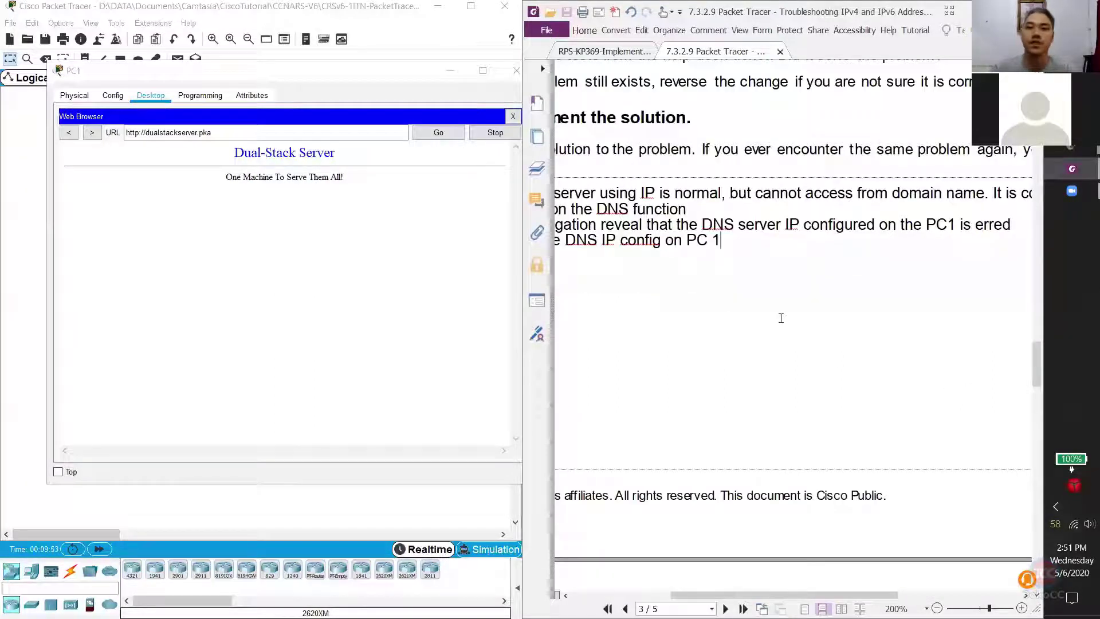
{"action": "scroll", "coordinate": [762, 344], "scroll_direction": "left", "scroll_amount": 3}
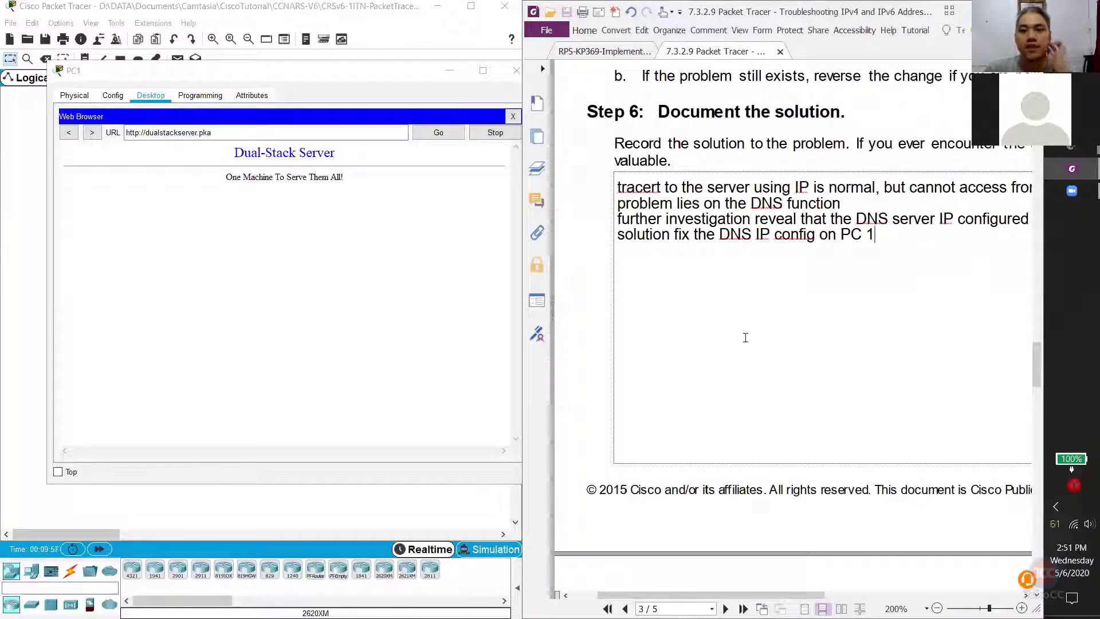
{"action": "type", "text": "."}
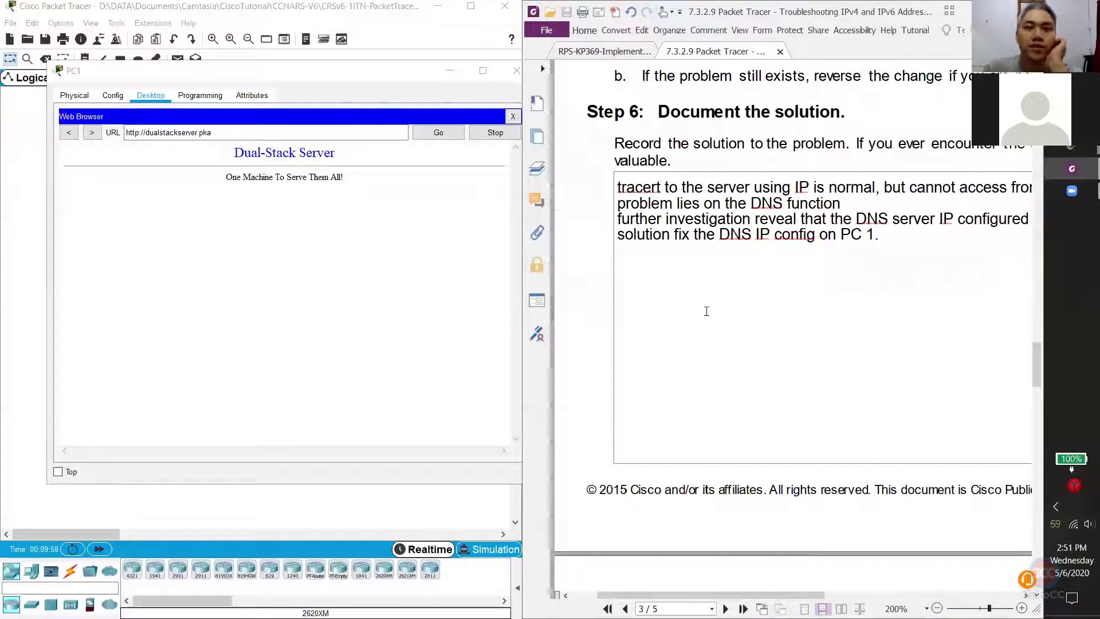
Read Part 2's issue description and PC2 help desk ticket, including the server's IPv6 address and the listed tests
{"action": "left_click", "coordinate": [352, 235]}
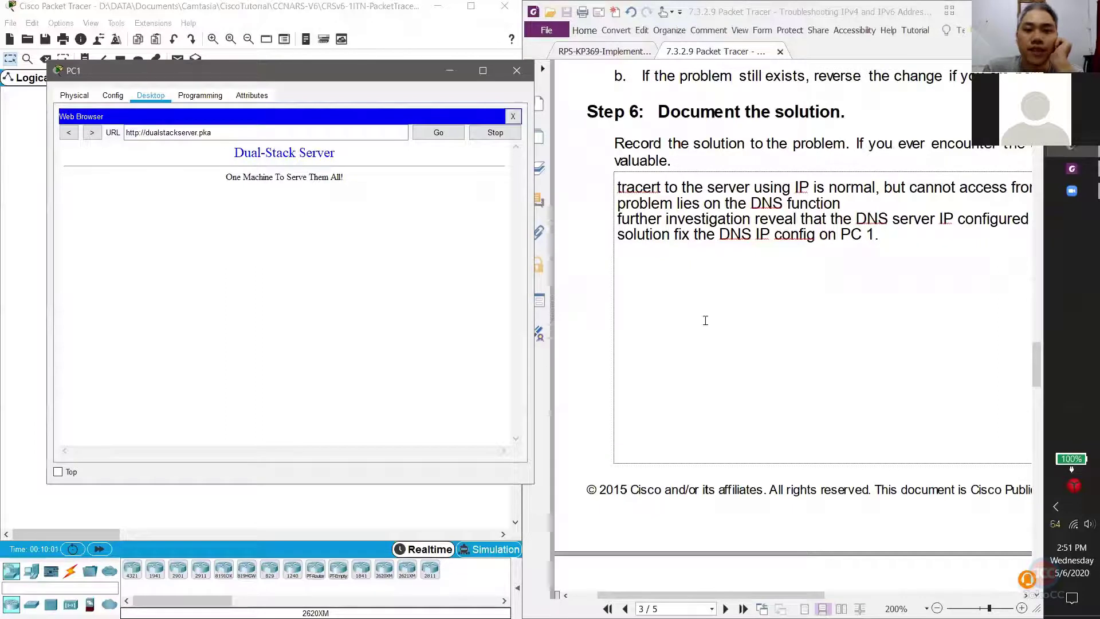
{"action": "scroll", "coordinate": [744, 344], "scroll_direction": "down", "scroll_amount": 6}
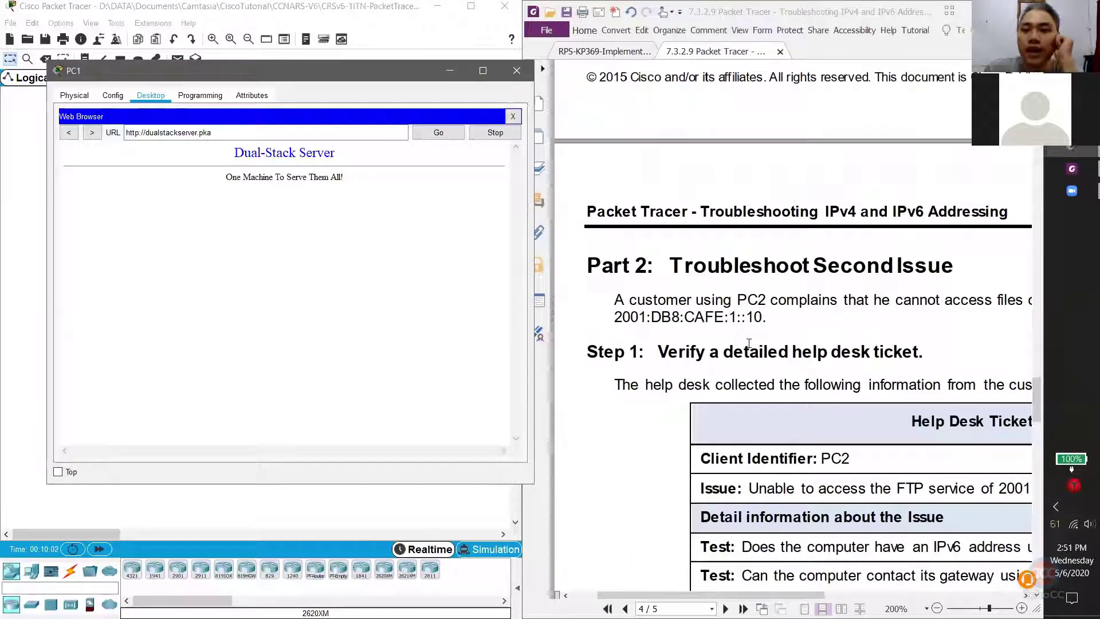
{"action": "scroll", "coordinate": [745, 321], "scroll_direction": "down", "scroll_amount": 3}
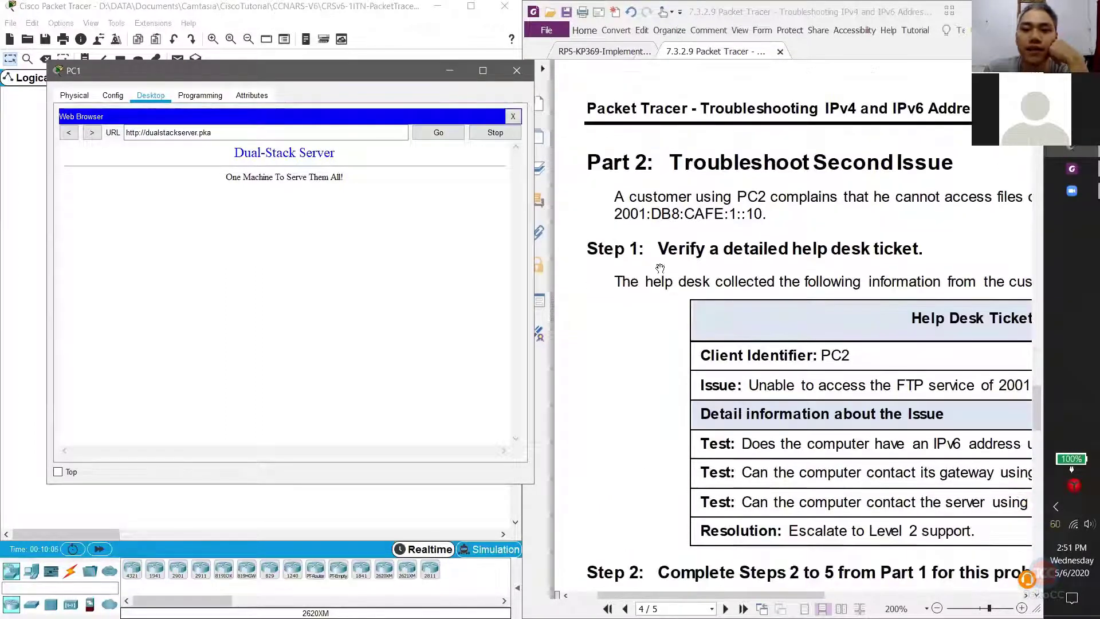
{"action": "left_click_drag", "start_coordinate": [742, 232], "coordinate": [710, 227]}
{"action": "left_click_drag", "start_coordinate": [708, 177], "coordinate": [715, 175]}
{"action": "left_click_drag", "start_coordinate": [904, 241], "coordinate": [672, 271]}
{"action": "left_click_drag", "start_coordinate": [744, 272], "coordinate": [931, 246]}
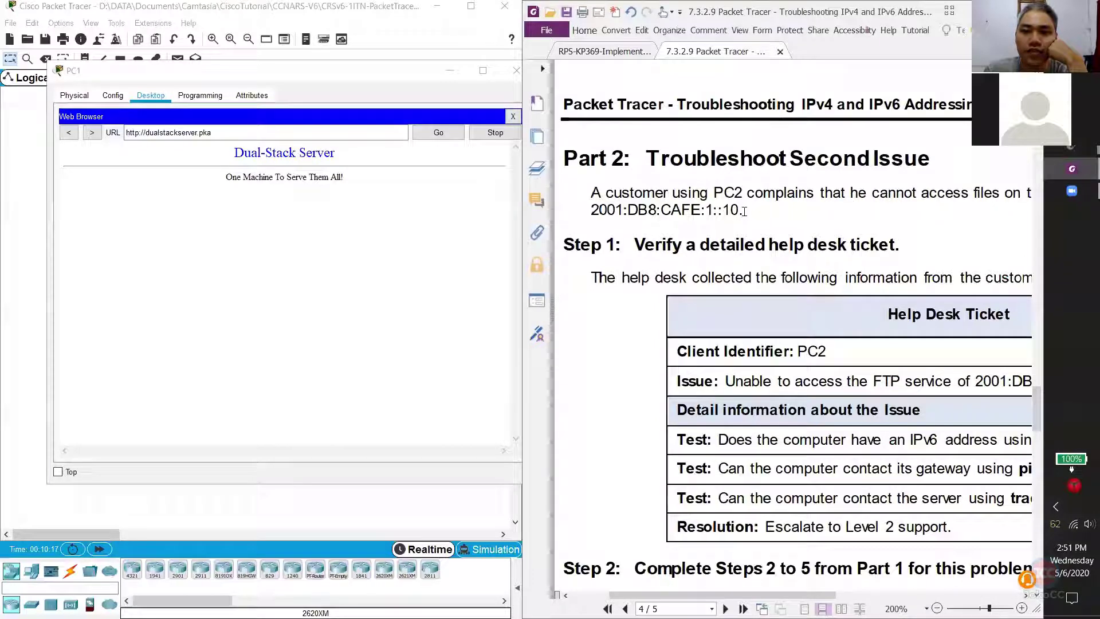
{"action": "left_click_drag", "start_coordinate": [744, 212], "coordinate": [592, 212]}
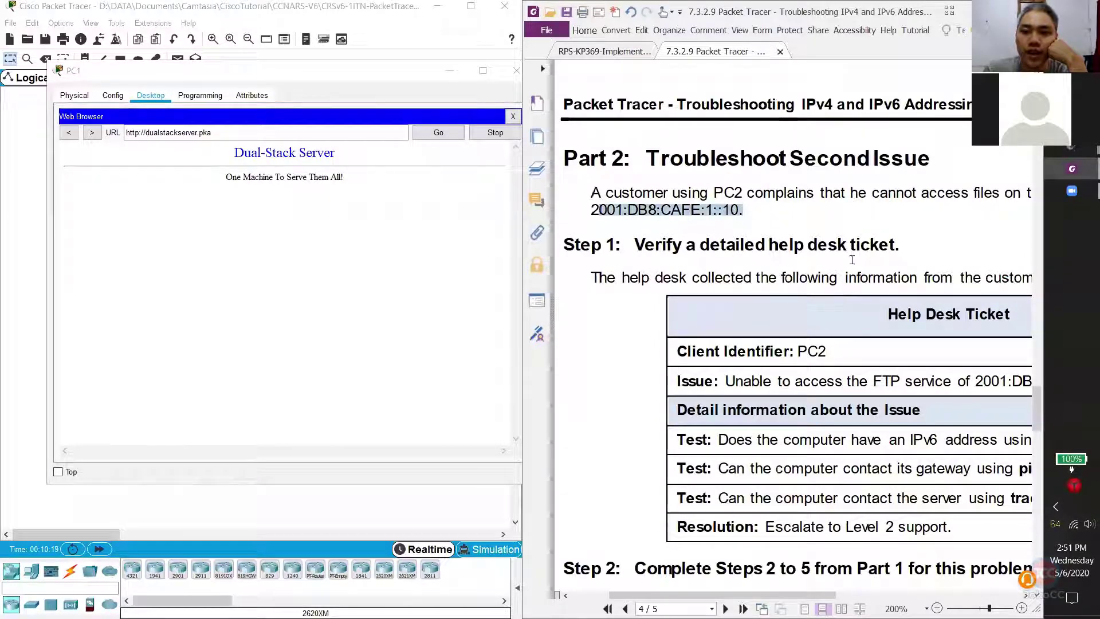
{"action": "left_click", "coordinate": [922, 269]}
{"action": "left_click_drag", "start_coordinate": [922, 269], "coordinate": [826, 113]}
{"action": "left_click_drag", "start_coordinate": [840, 352], "coordinate": [864, 318]}
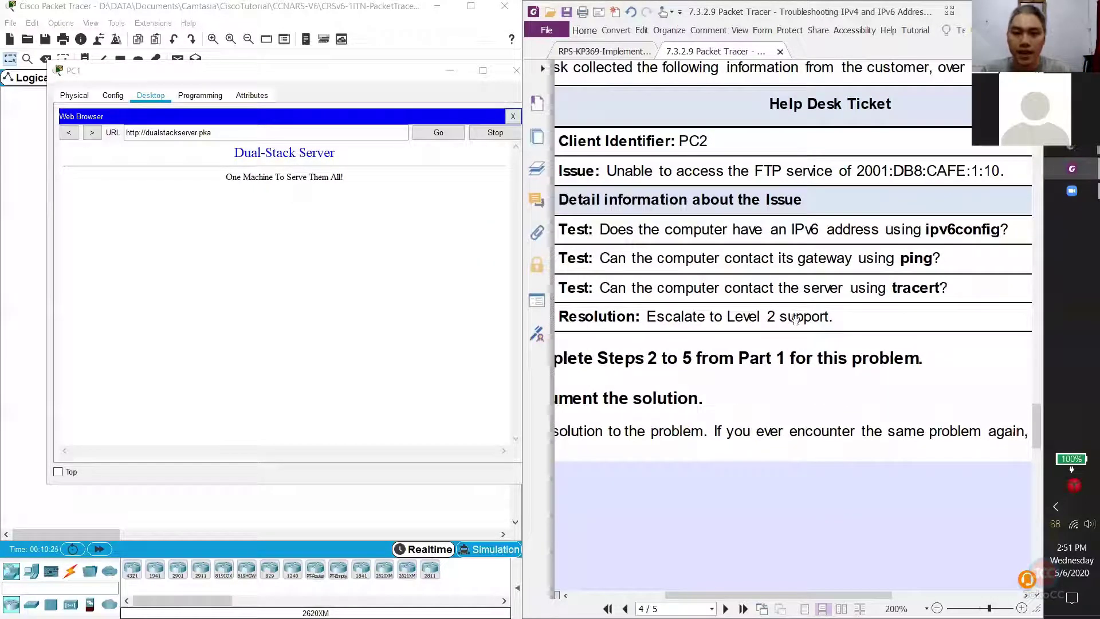
{"action": "scroll", "coordinate": [744, 247], "scroll_direction": "down", "scroll_amount": 2, "text": "ctrl"}
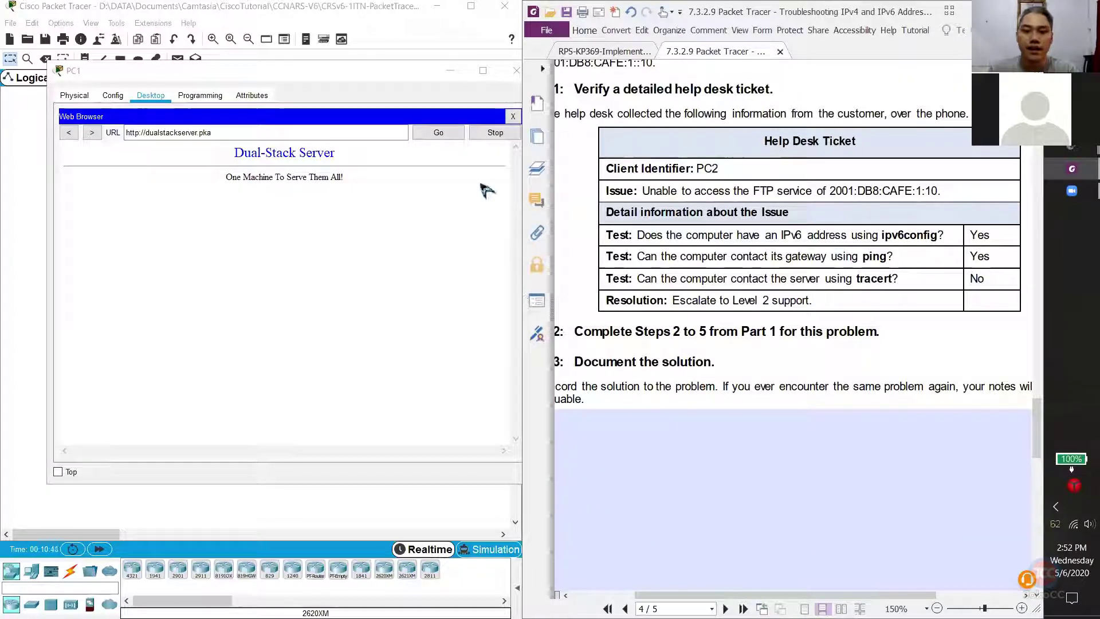
Close PC1's window and run ipconfig /all in PC2's command prompt
{"action": "left_click", "coordinate": [513, 70]}
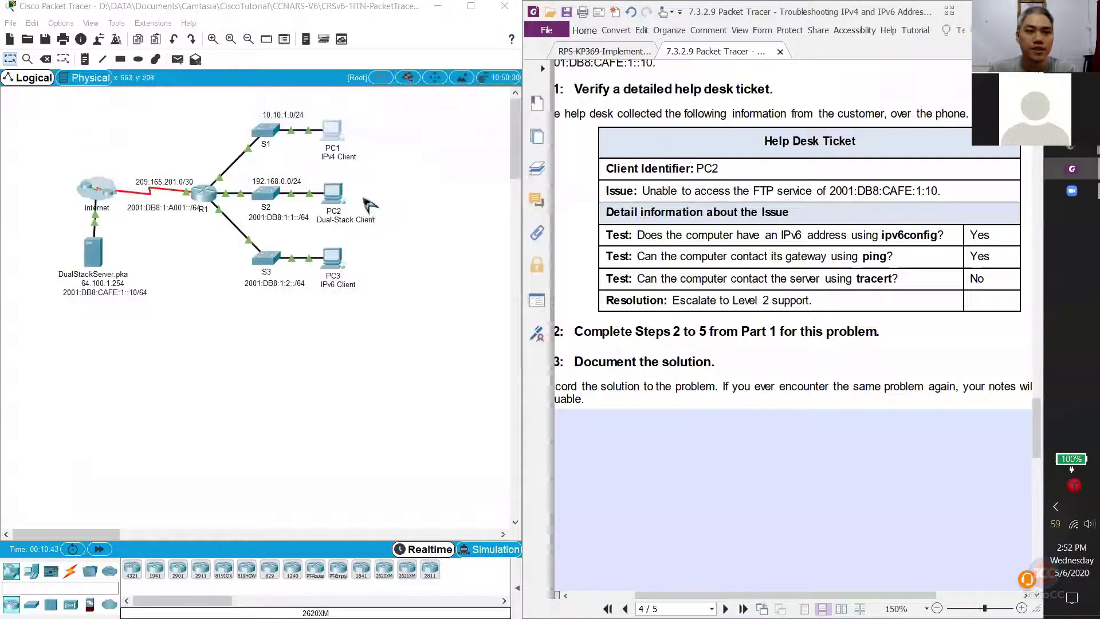
{"action": "left_click", "coordinate": [332, 193]}
{"action": "left_click", "coordinate": [382, 122]}
{"action": "left_click", "coordinate": [605, 166]}
{"action": "left_click_drag", "start_coordinate": [614, 99], "coordinate": [471, 111]}
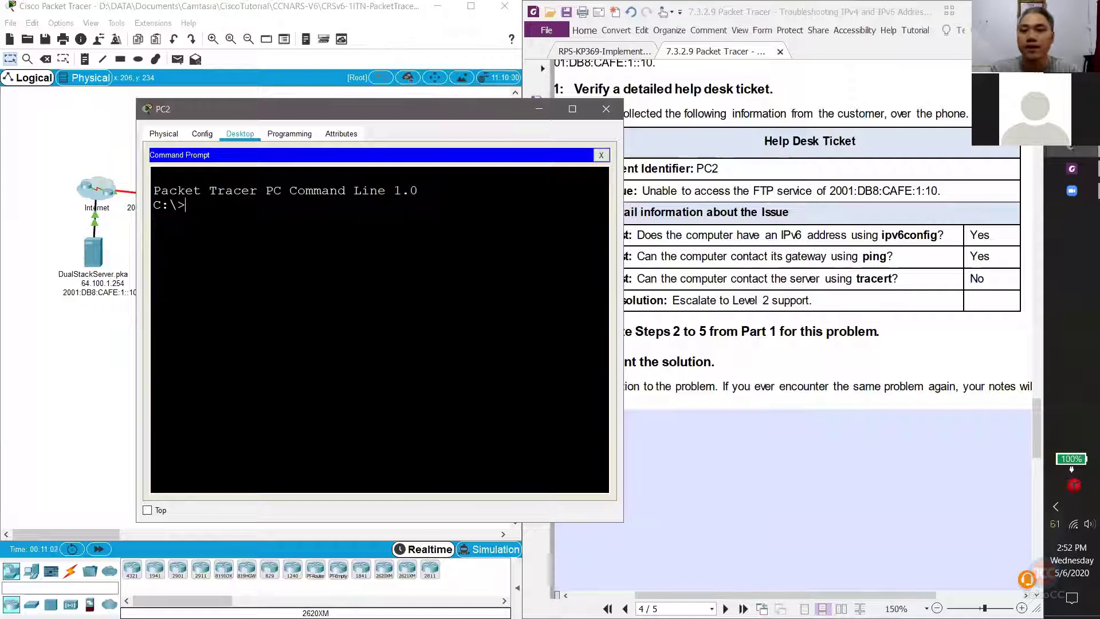
{"action": "type", "text": "config /all"}
{"action": "key", "text": "Return"}
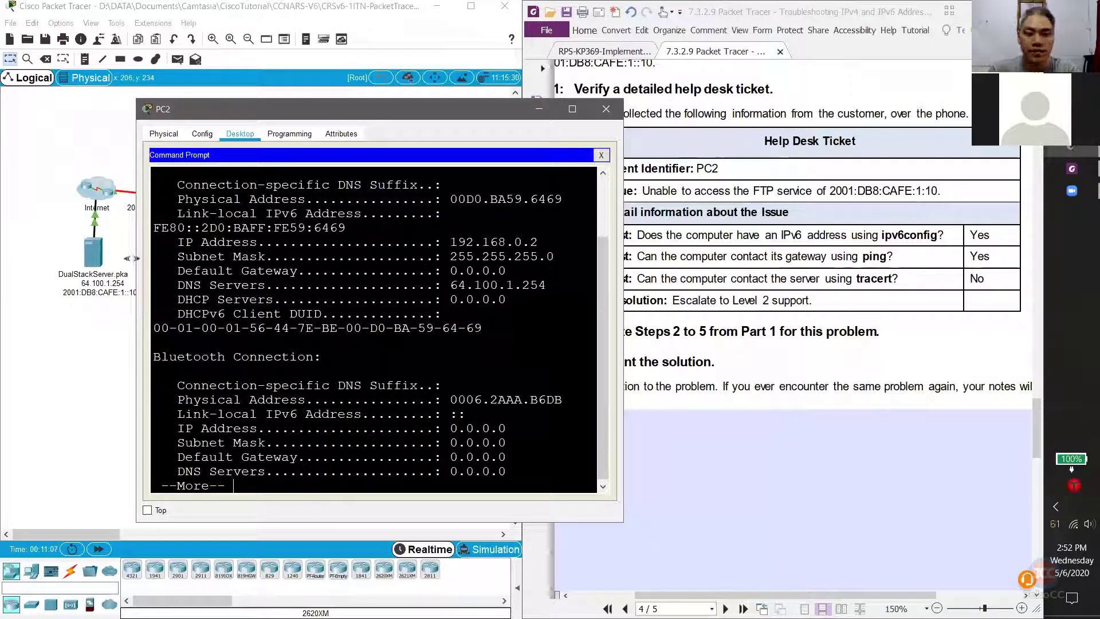
Widen PC2's window to read its full IP configuration, compare it with the lab document's addressing table, and interrupt the paused listing
{"action": "left_click_drag", "start_coordinate": [131, 258], "coordinate": [20, 258]}
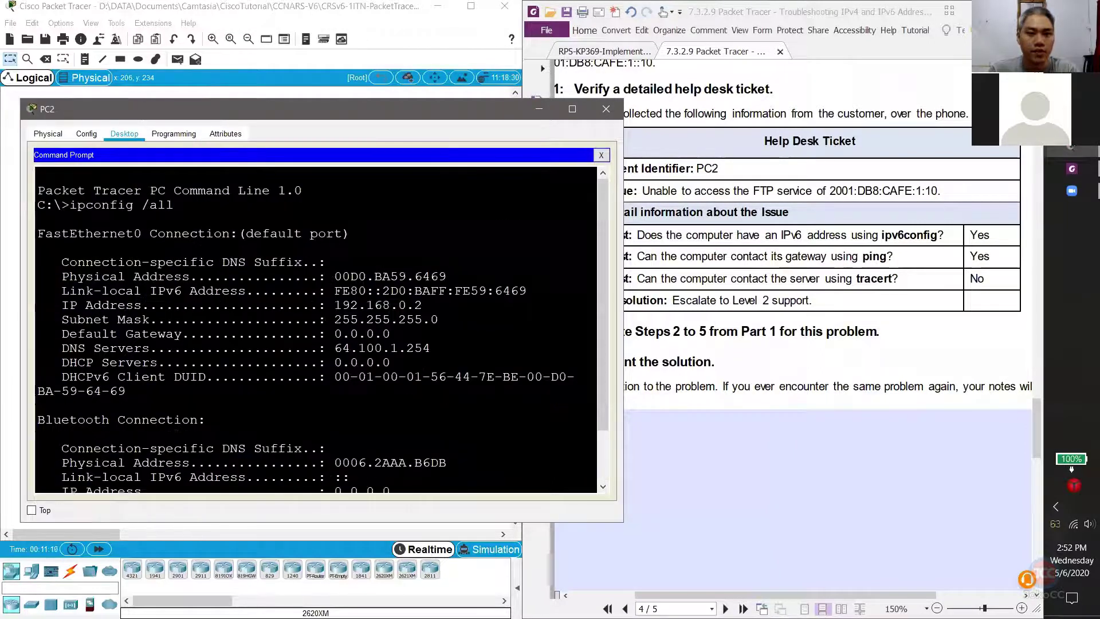
{"action": "scroll", "coordinate": [851, 494], "scroll_direction": "up", "scroll_amount": 10}
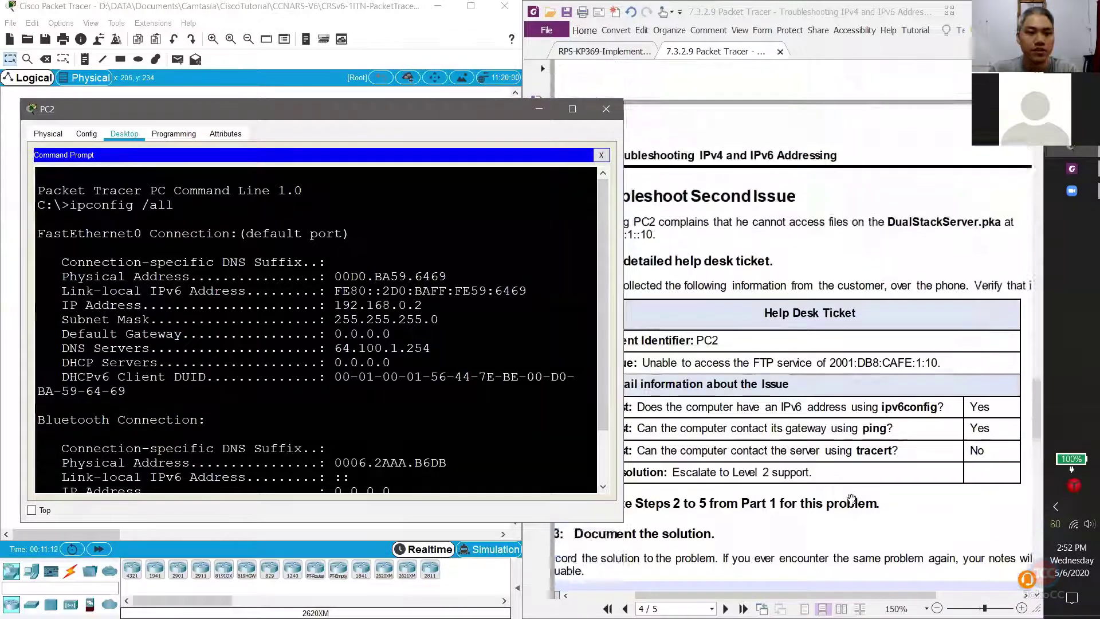
{"action": "scroll", "coordinate": [851, 494], "scroll_direction": "up", "scroll_amount": 10}
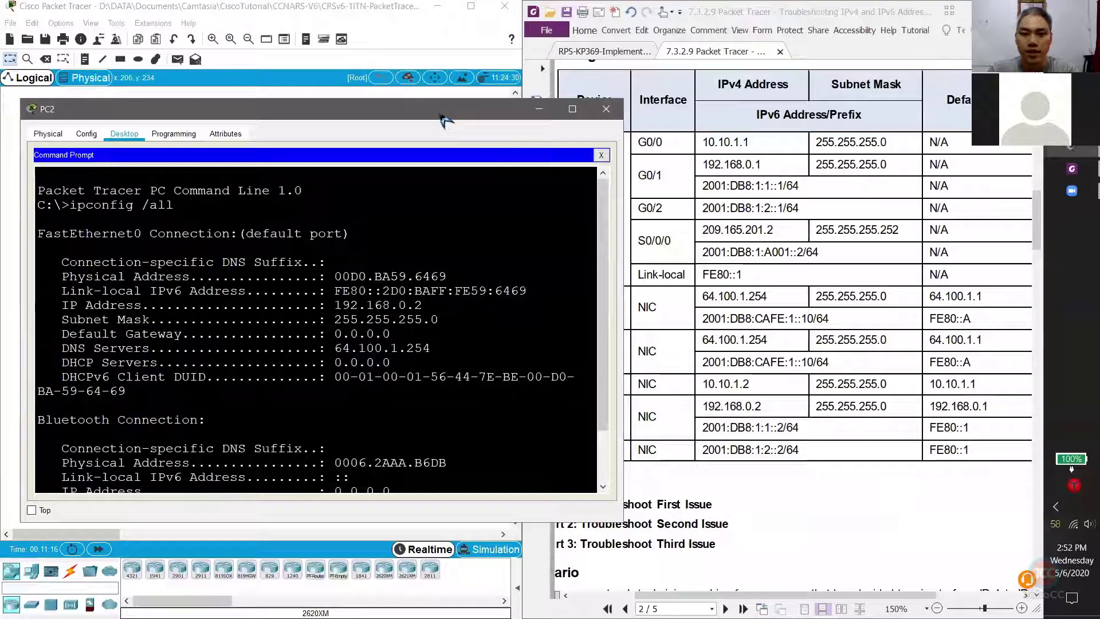
{"action": "left_click_drag", "start_coordinate": [446, 118], "coordinate": [428, 121]}
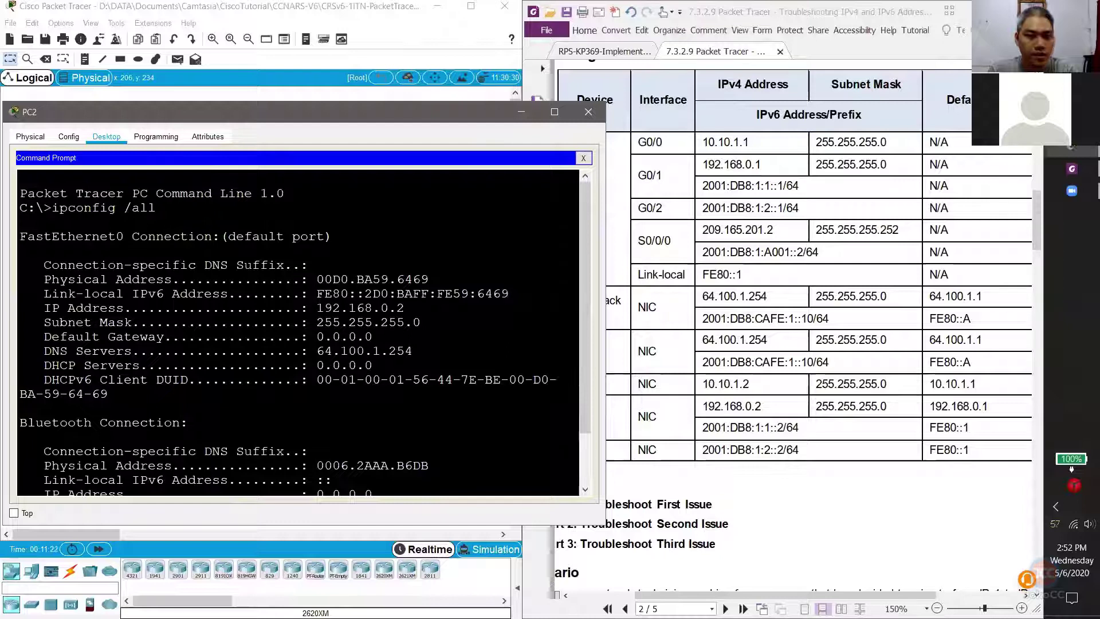
{"action": "scroll", "coordinate": [297, 332], "scroll_direction": "down", "scroll_amount": 2}
{"action": "key", "text": "ctrl+c"}
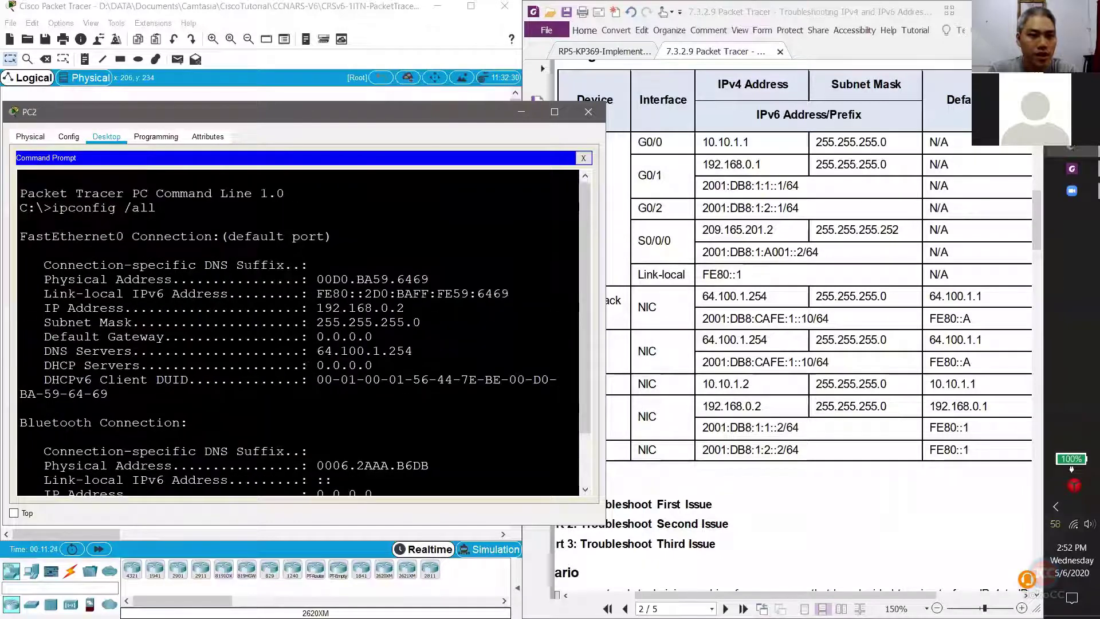
Run ipv6config /all on PC2 and check its IPv6 address against the lab document's addressing table
{"action": "key", "text": "Up"}
{"action": "left_click", "coordinate": [76, 488]}
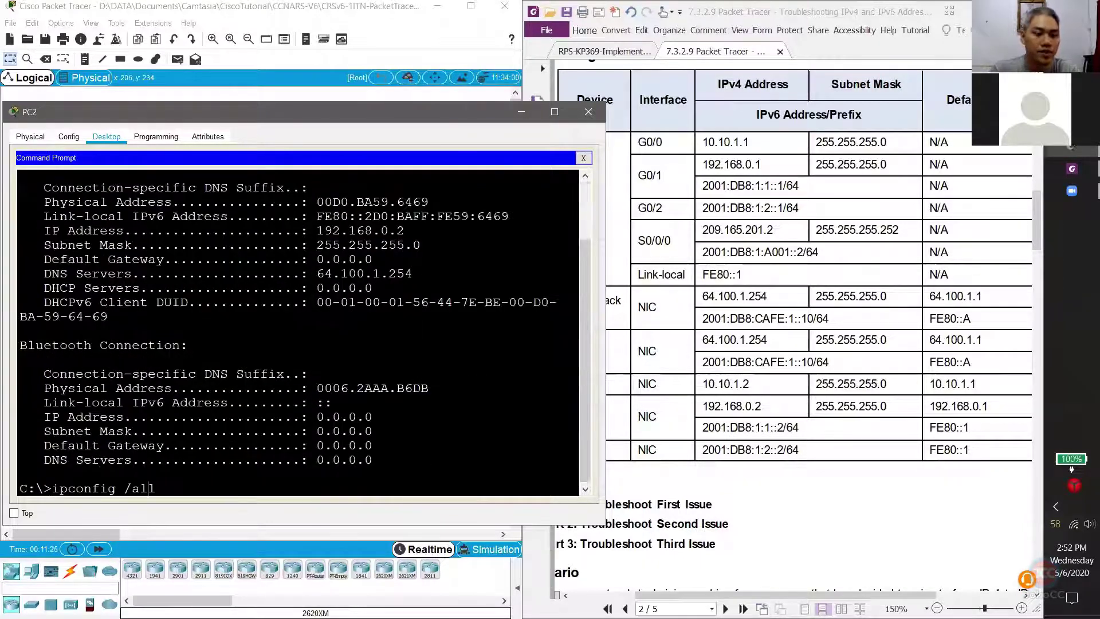
{"action": "type", "text": "v6"}
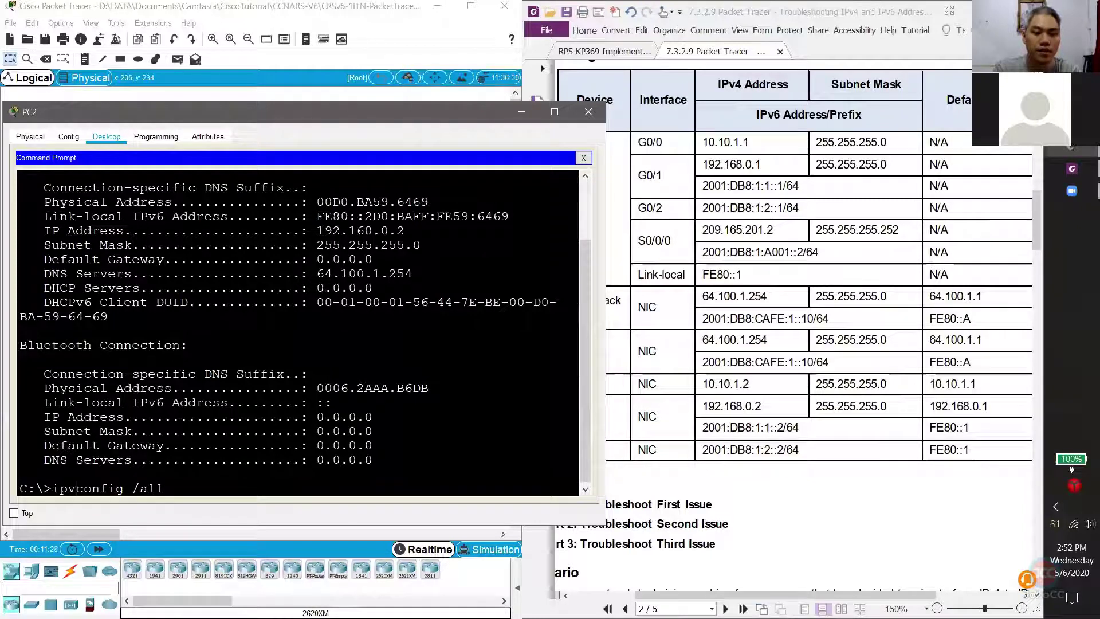
{"action": "key", "text": "Return"}
{"action": "scroll", "coordinate": [298, 332], "scroll_direction": "up", "scroll_amount": 1}
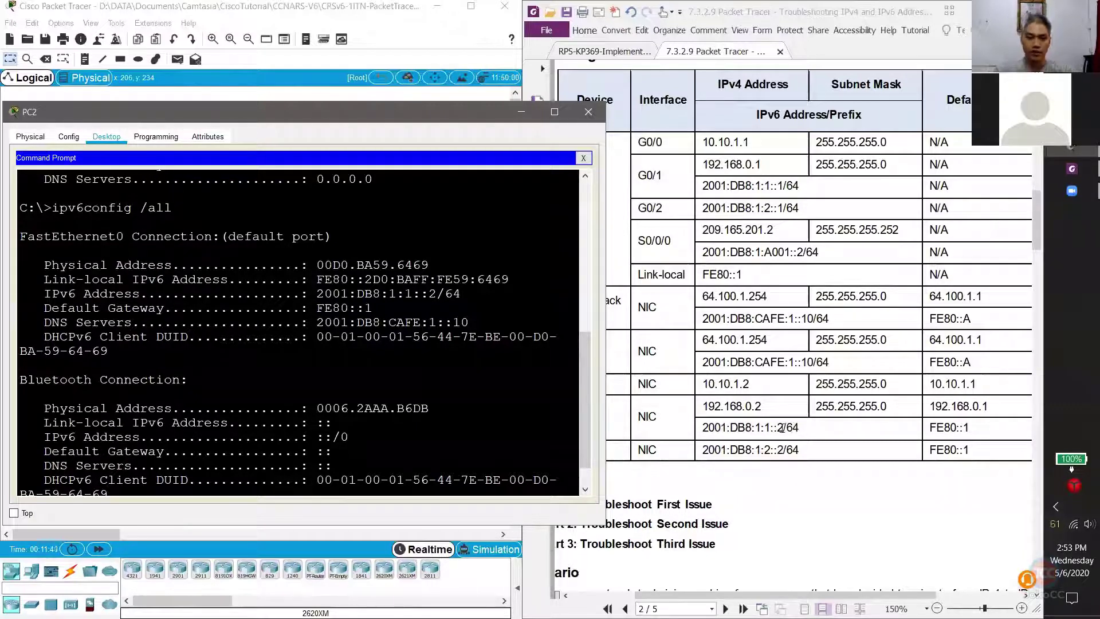
{"action": "left_click_drag", "start_coordinate": [316, 293], "coordinate": [461, 293]}
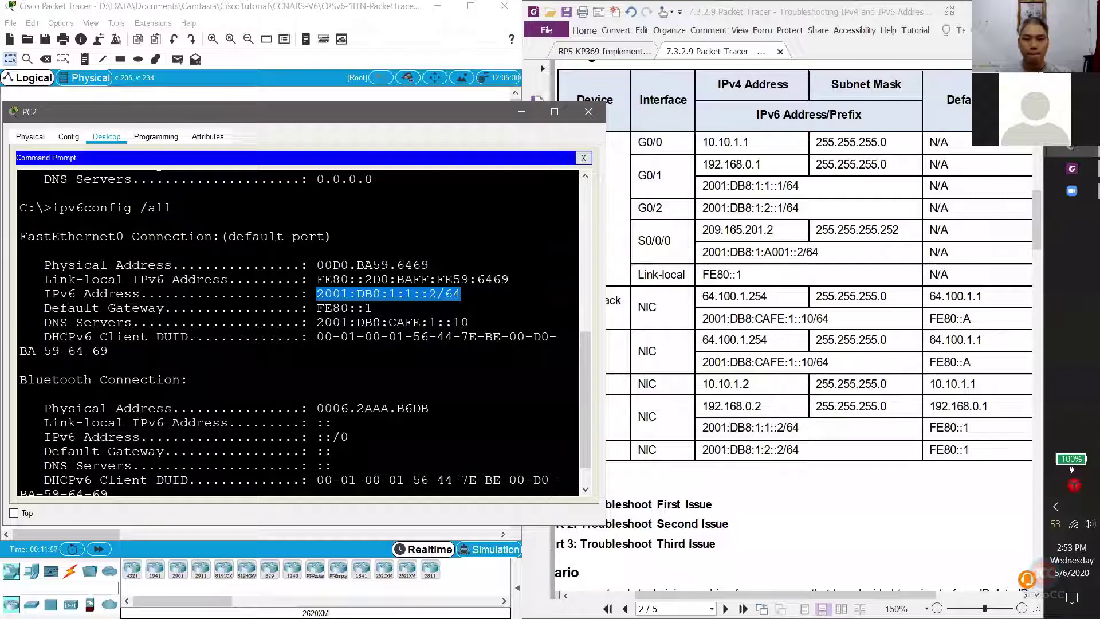
Return to Part 2's help desk ticket and ping the IPv6 gateway fe80::1 from PC2's command prompt
{"action": "scroll", "coordinate": [708, 431], "scroll_direction": "down", "scroll_amount": 5}
{"action": "scroll", "coordinate": [707, 431], "scroll_direction": "down", "scroll_amount": 1}
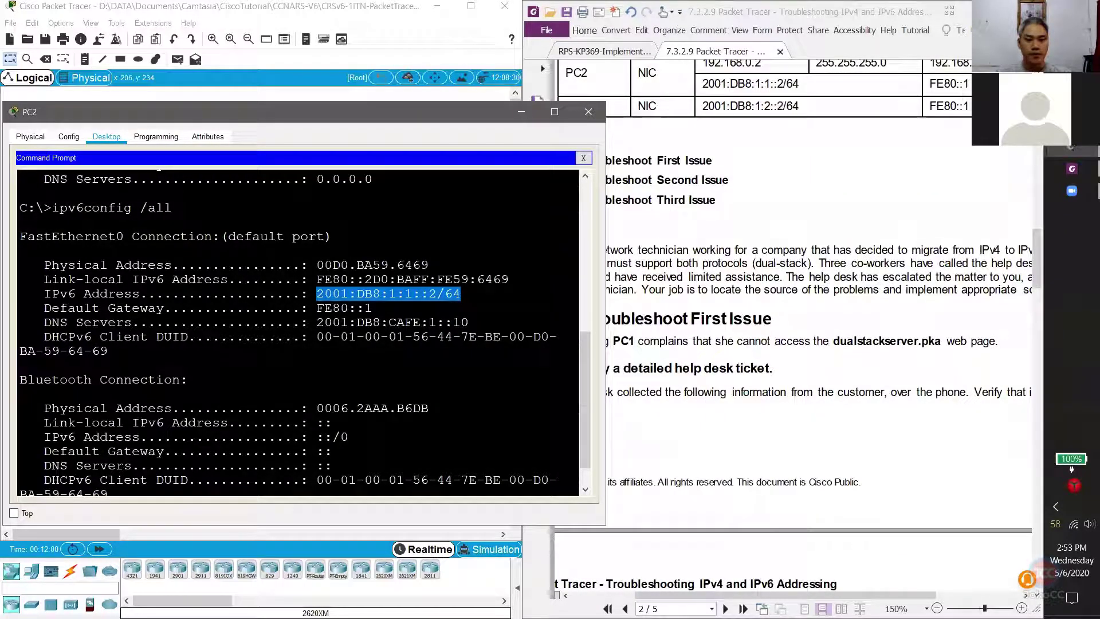
{"action": "key", "text": "alt+Tab"}
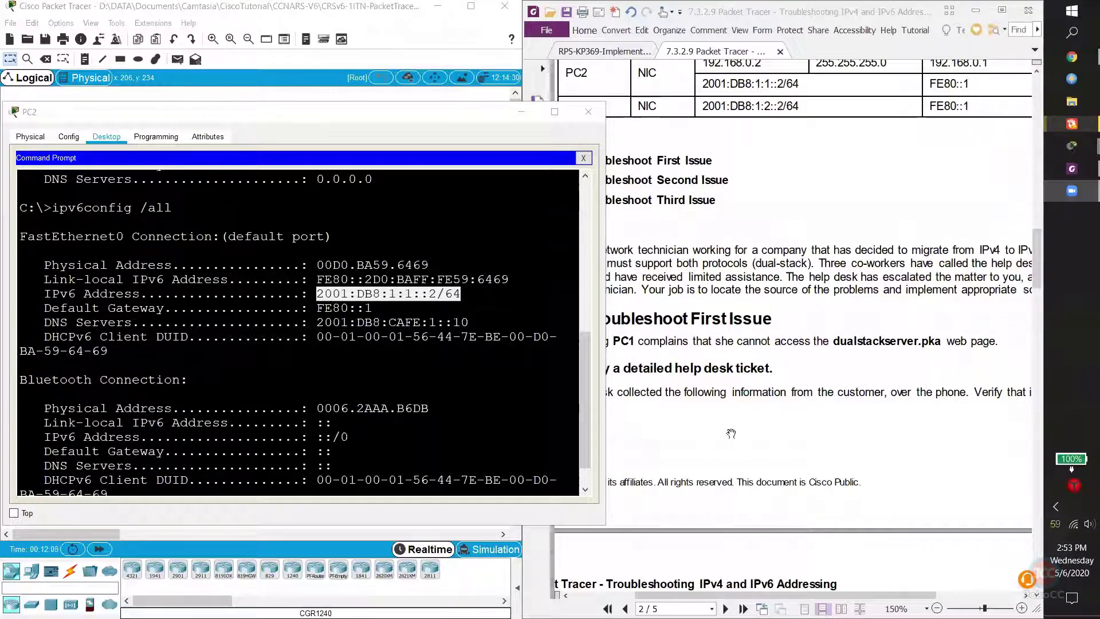
{"action": "scroll", "coordinate": [756, 416], "scroll_direction": "up", "scroll_amount": 3}
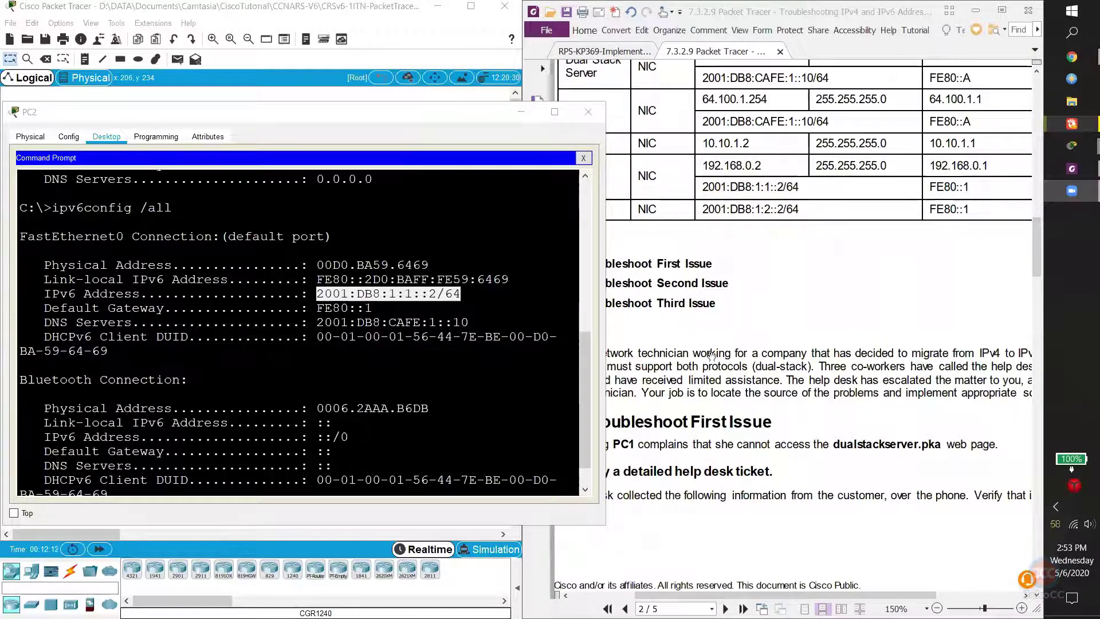
{"action": "scroll", "coordinate": [711, 356], "scroll_direction": "down", "scroll_amount": 15}
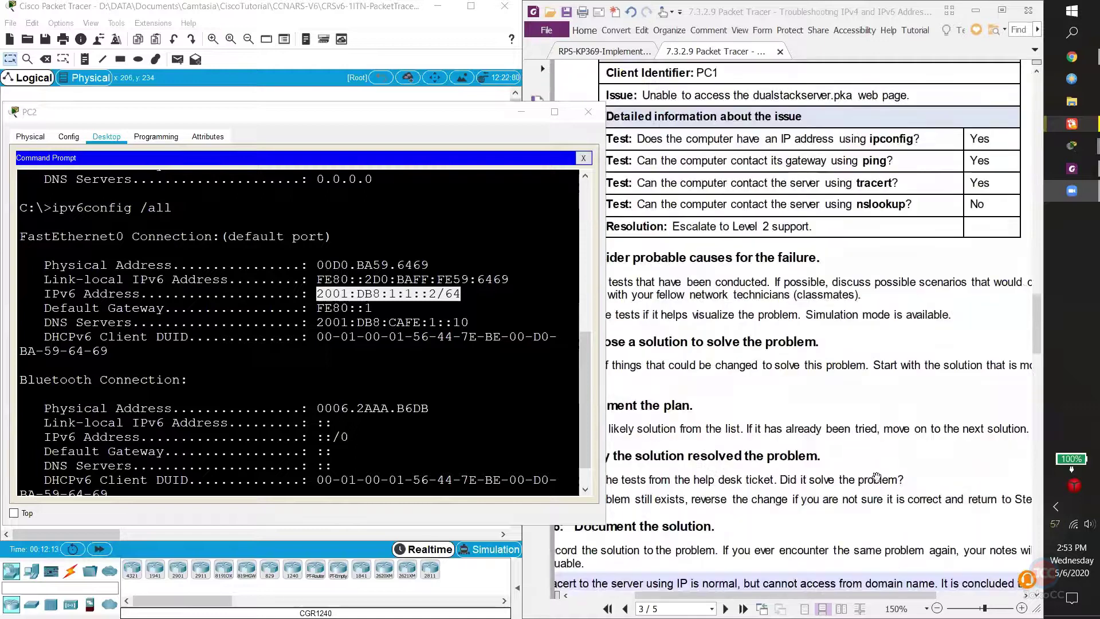
{"action": "scroll", "coordinate": [877, 478], "scroll_direction": "down", "scroll_amount": 10}
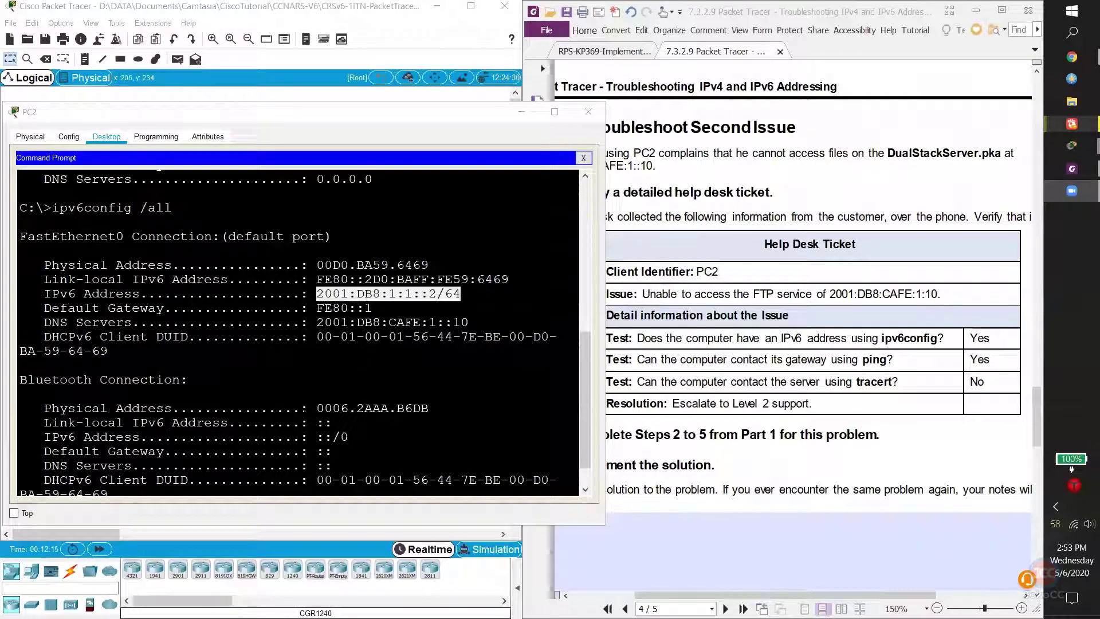
{"action": "left_click", "coordinate": [348, 436]}
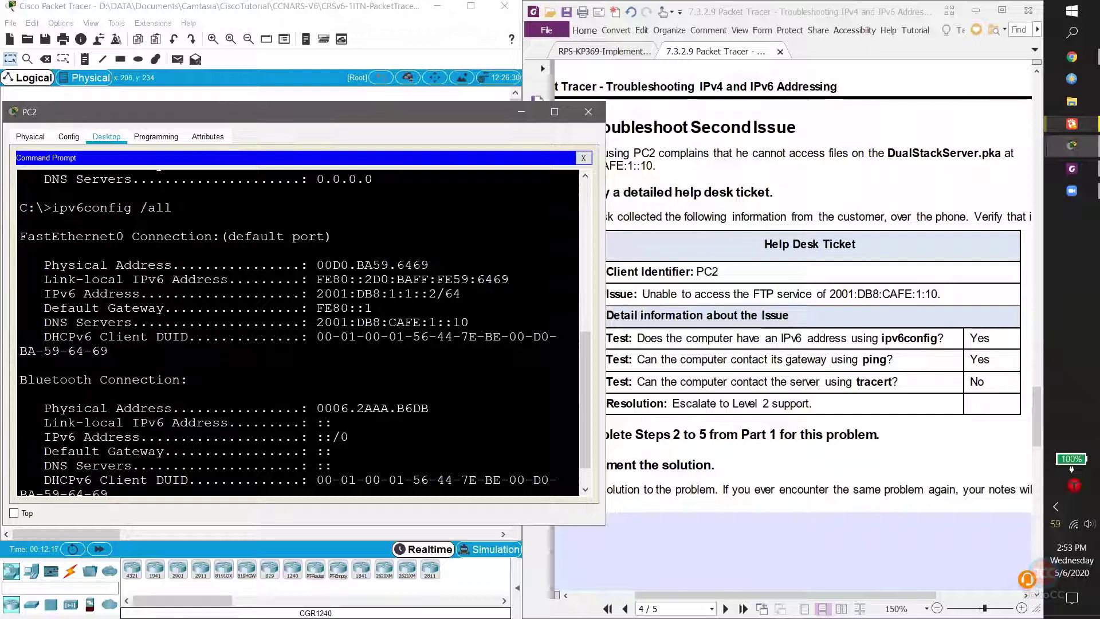
{"action": "key", "text": "Return"}
{"action": "type", "text": "ping fe80"}
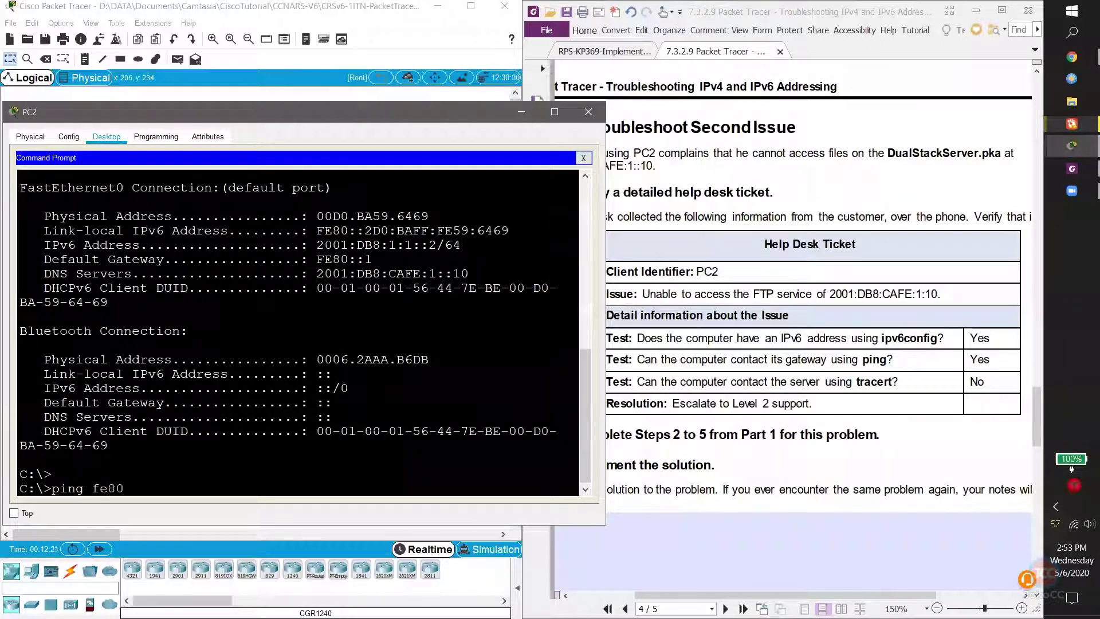
{"action": "type", "text": "::1"}
{"action": "key", "text": "Return"}
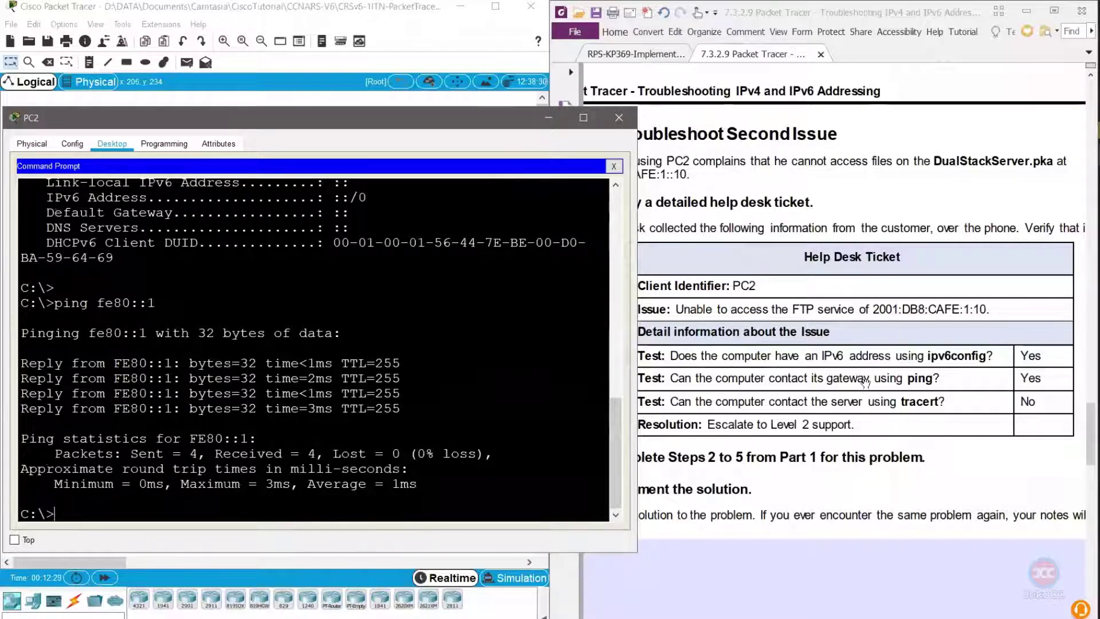
Look up the dual-stack server in the addressing table and run tracert 2001:db8:cafe:1::10 from PC2
{"action": "scroll", "coordinate": [865, 381], "scroll_direction": "up", "scroll_amount": 15}
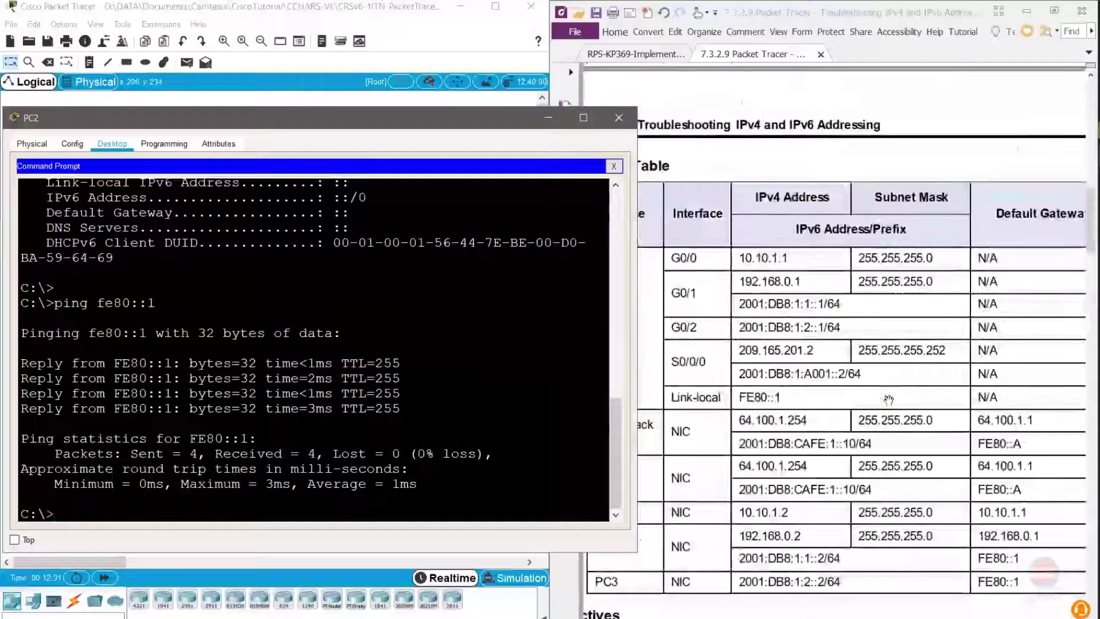
{"action": "scroll", "coordinate": [888, 400], "scroll_direction": "down", "scroll_amount": 1}
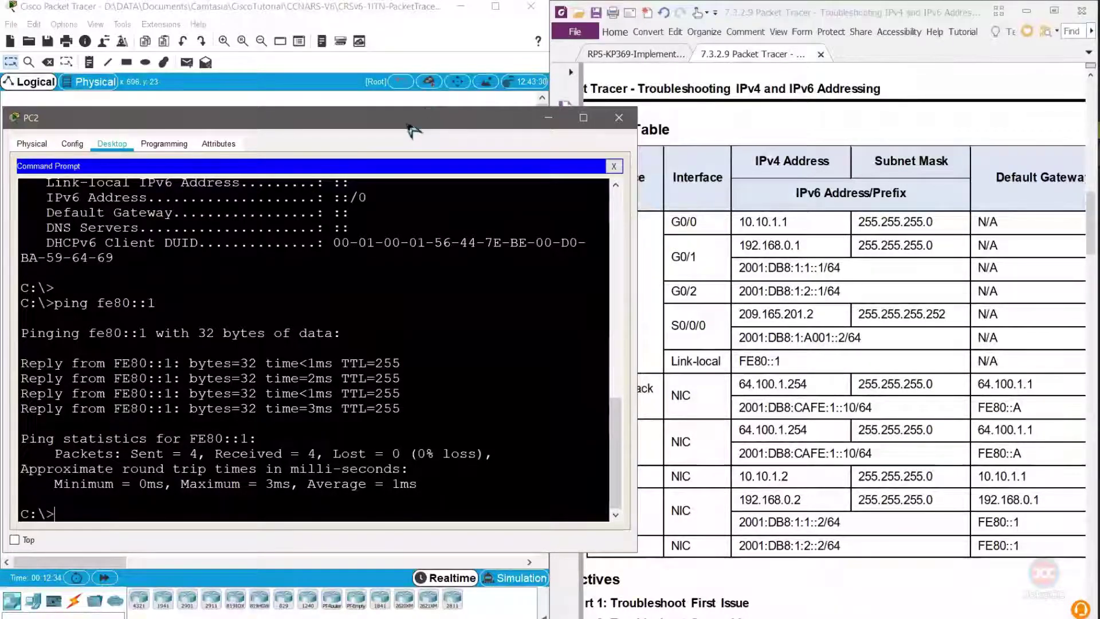
{"action": "left_click_drag", "start_coordinate": [409, 126], "coordinate": [343, 124]}
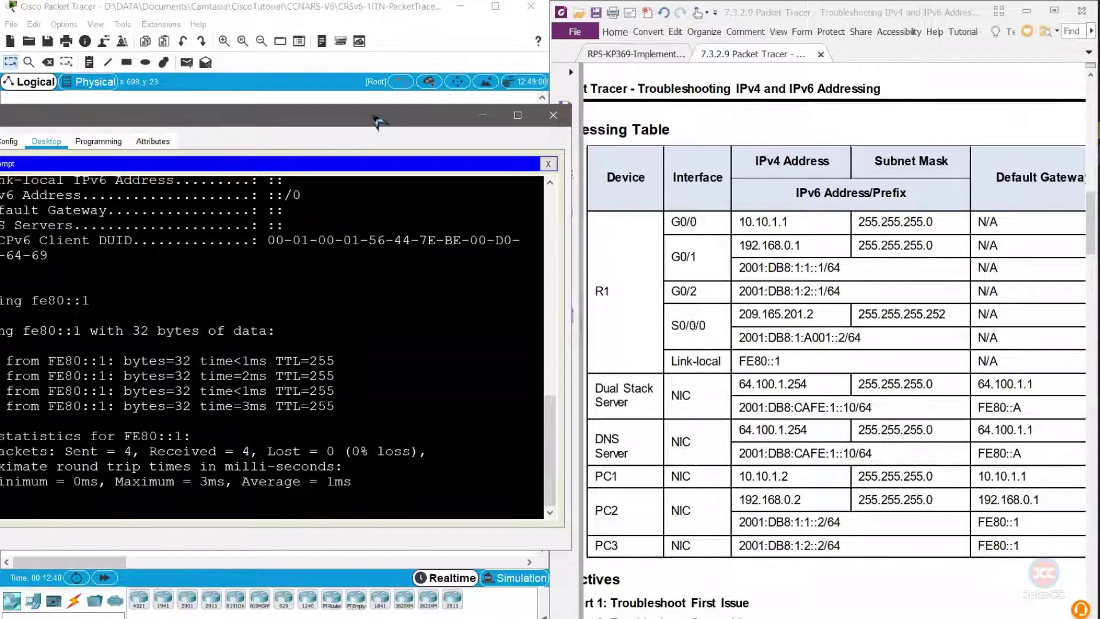
{"action": "left_click_drag", "start_coordinate": [377, 121], "coordinate": [476, 47]}
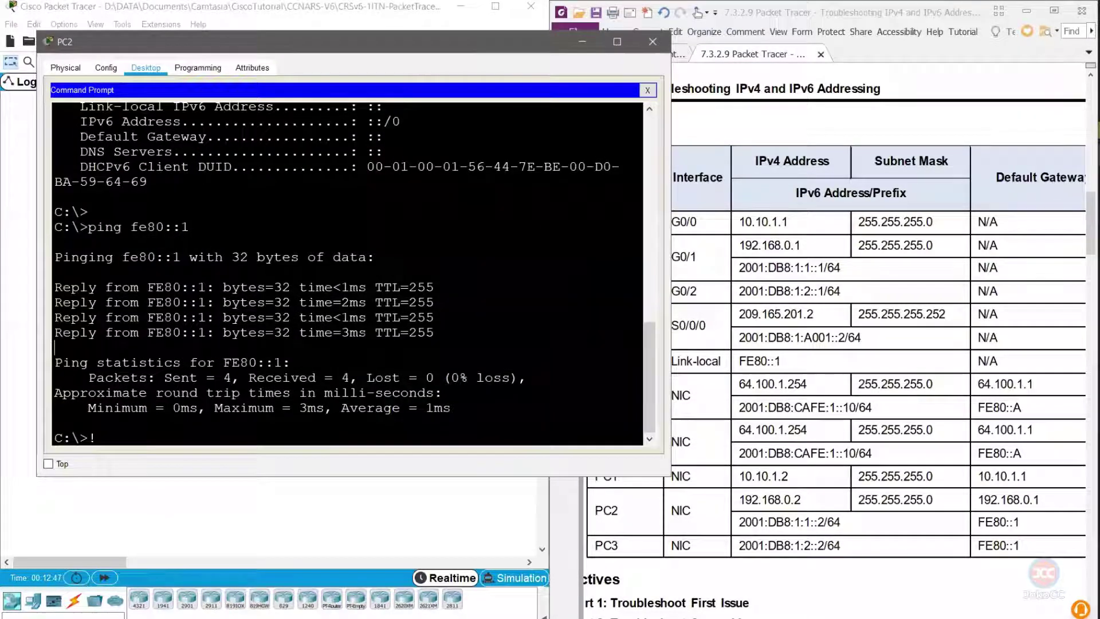
{"action": "type", "text": "tracert 2001"}
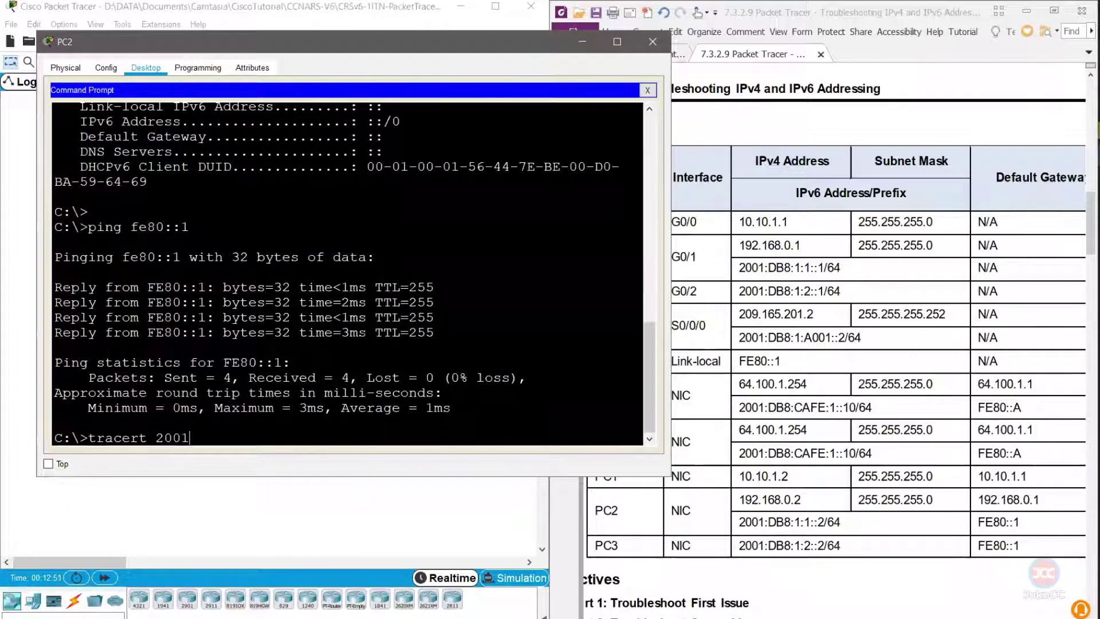
{"action": "type", "text": ":db8:cafe:1::10"}
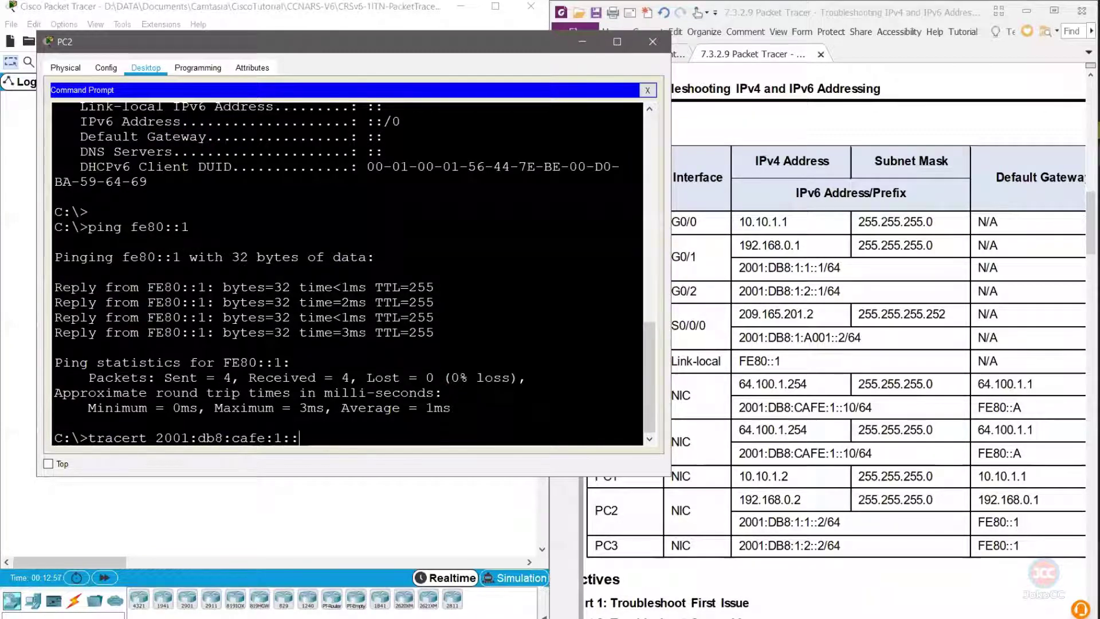
{"action": "key", "text": "Return"}
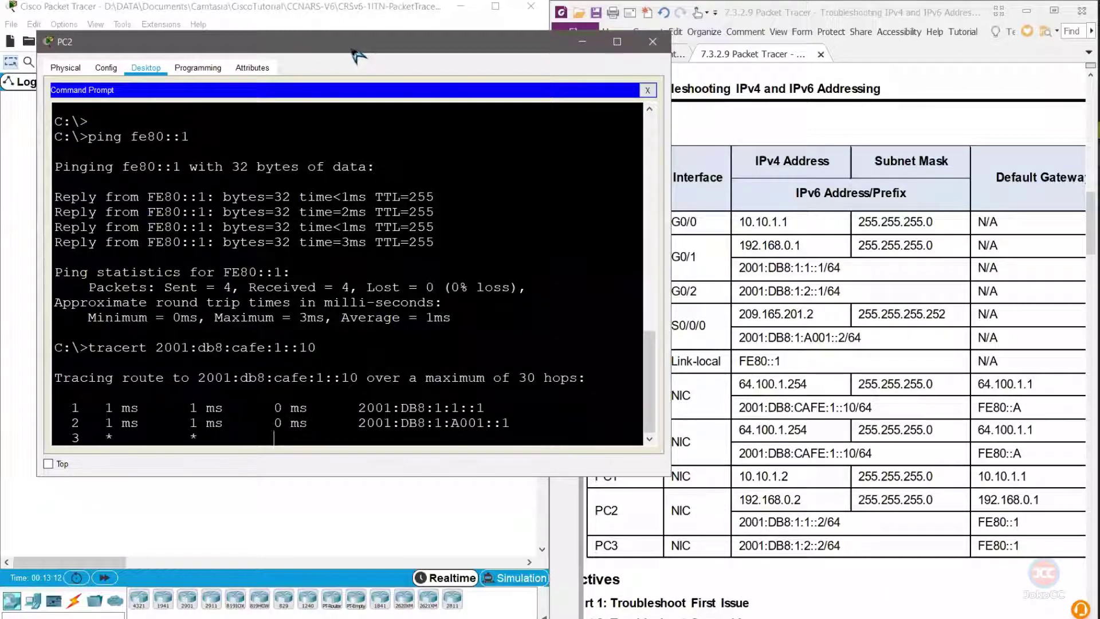
Move PC2's window aside to compare the traced hops with the addressing table and network topology, and interrupt the running trace
{"action": "left_click_drag", "start_coordinate": [358, 55], "coordinate": [322, 52]}
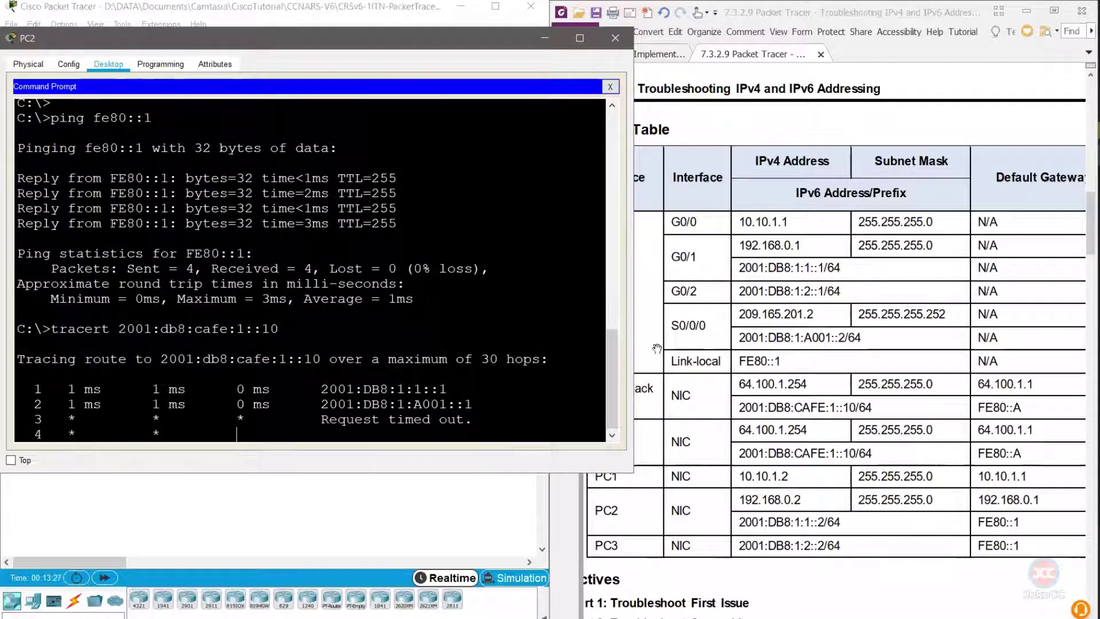
{"action": "left_click", "coordinate": [846, 337]}
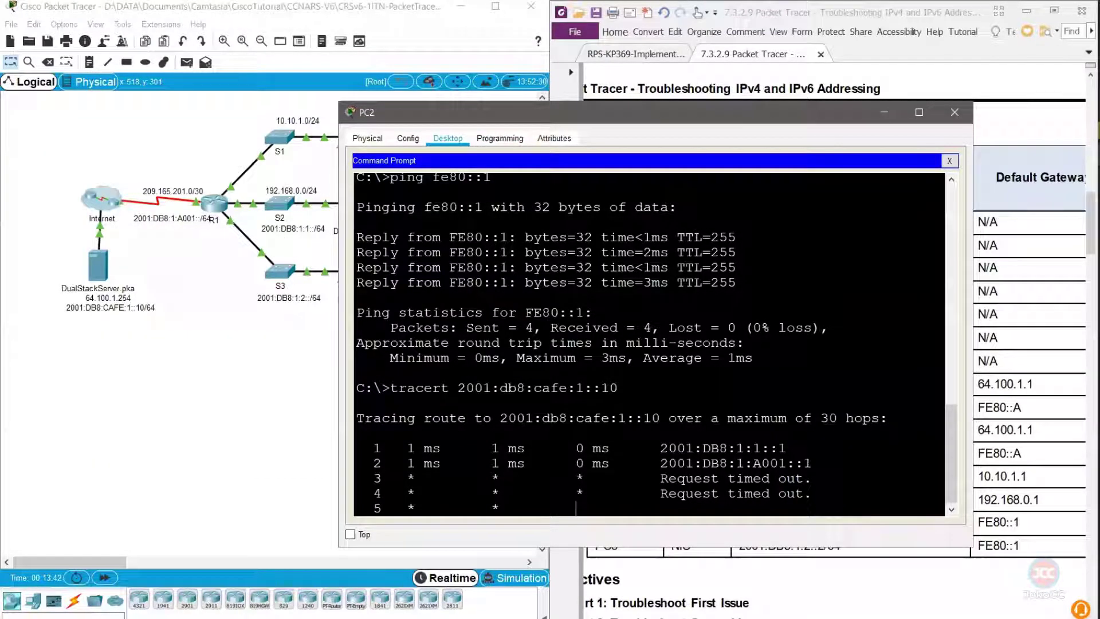
{"action": "left_click_drag", "start_coordinate": [617, 388], "coordinate": [458, 388]}
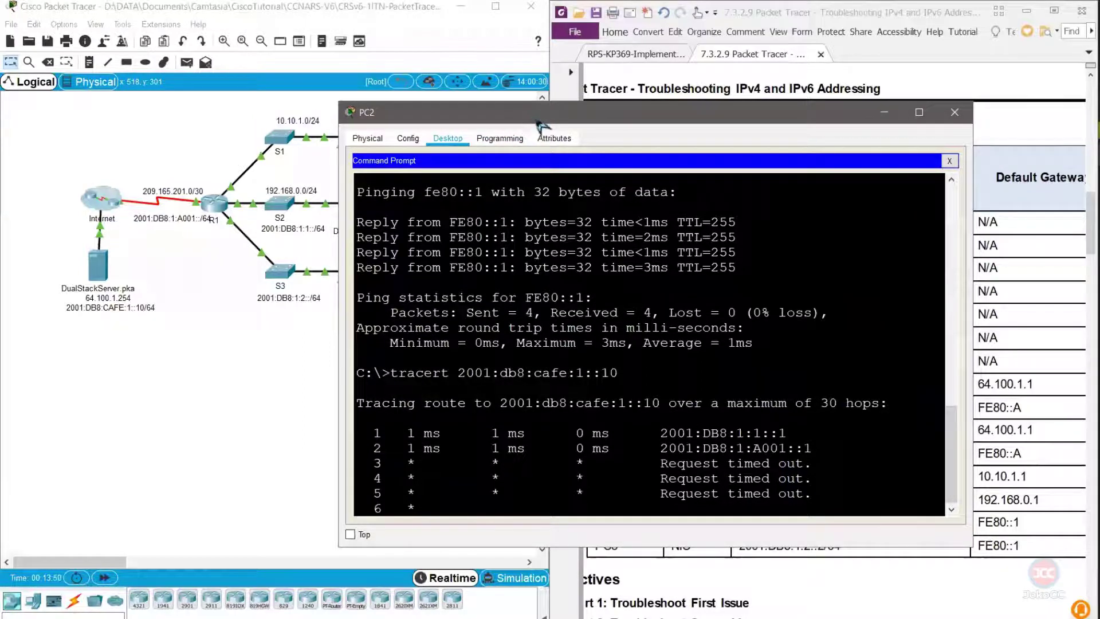
{"action": "left_click_drag", "start_coordinate": [524, 117], "coordinate": [662, 234]}
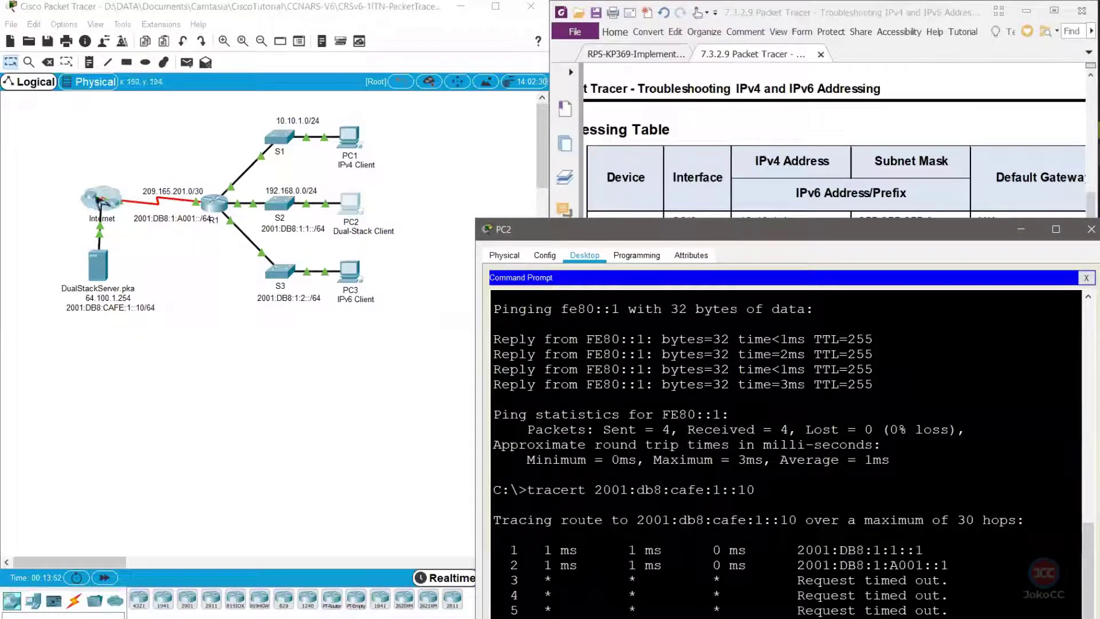
{"action": "left_click_drag", "start_coordinate": [683, 232], "coordinate": [588, 161]}
{"action": "key", "text": "ctrl+c"}
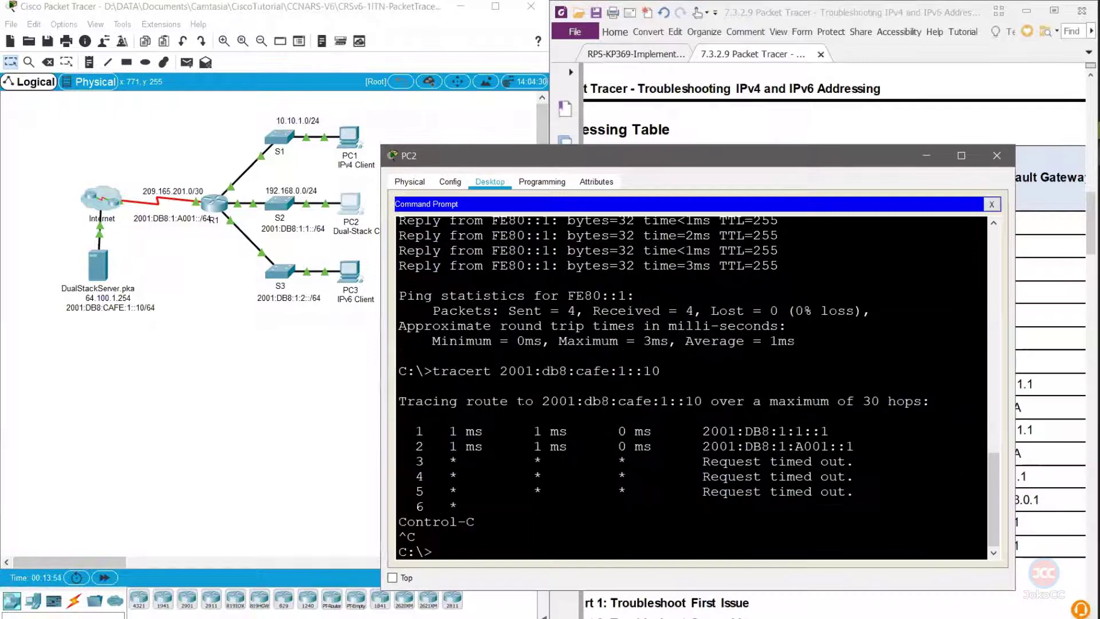
Open the IP configuration of DualStackServer.pka from the network topology
{"action": "left_click", "coordinate": [172, 415]}
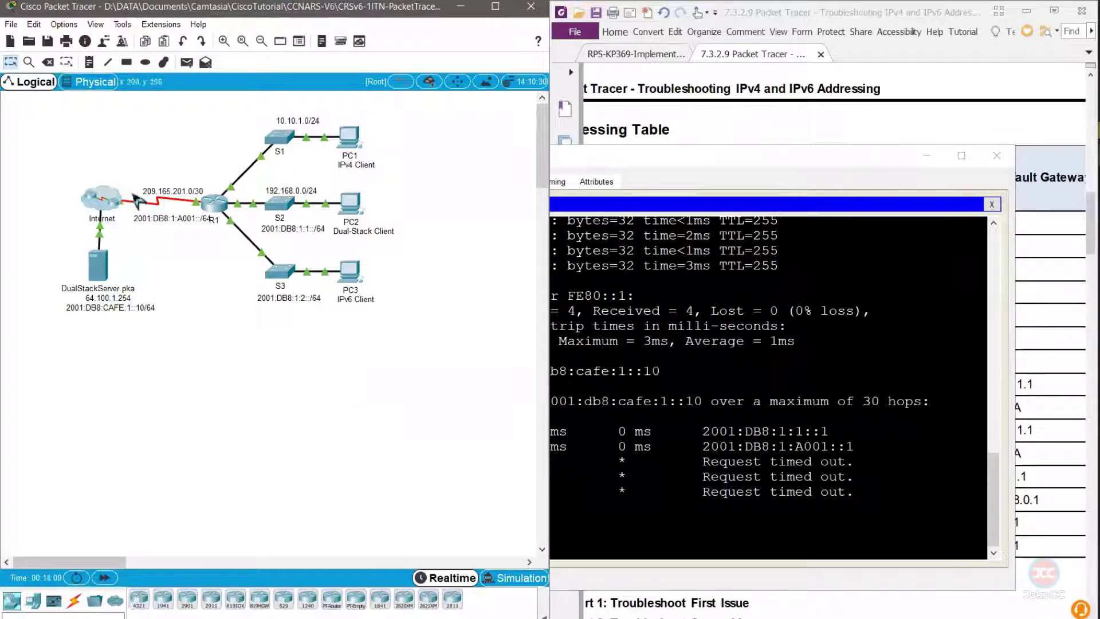
{"action": "left_click", "coordinate": [101, 268]}
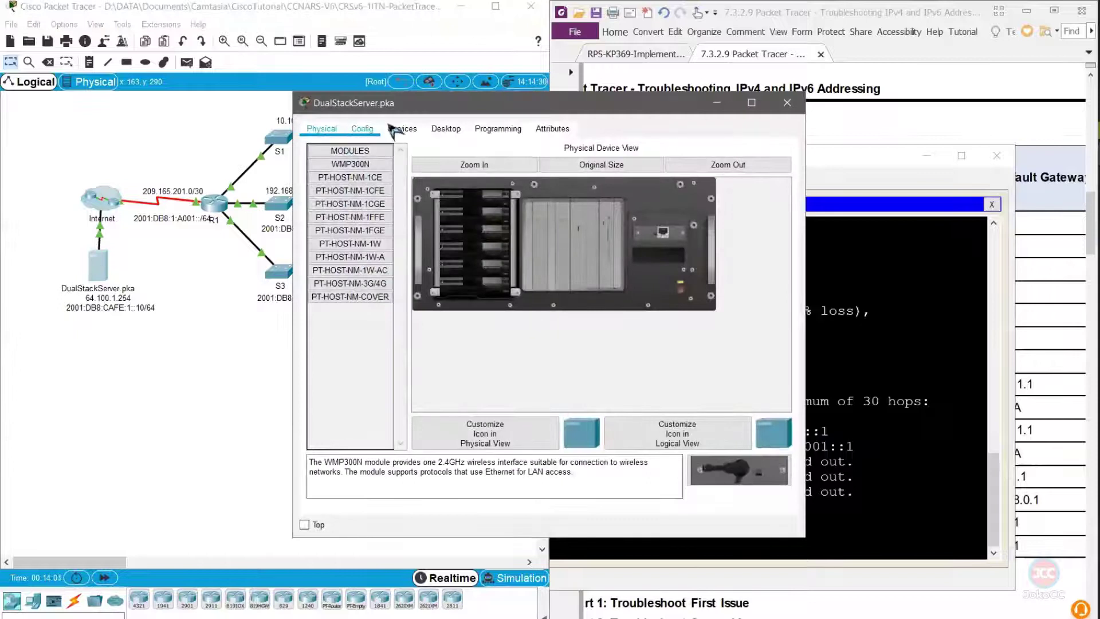
{"action": "left_click_drag", "start_coordinate": [451, 108], "coordinate": [507, 163]}
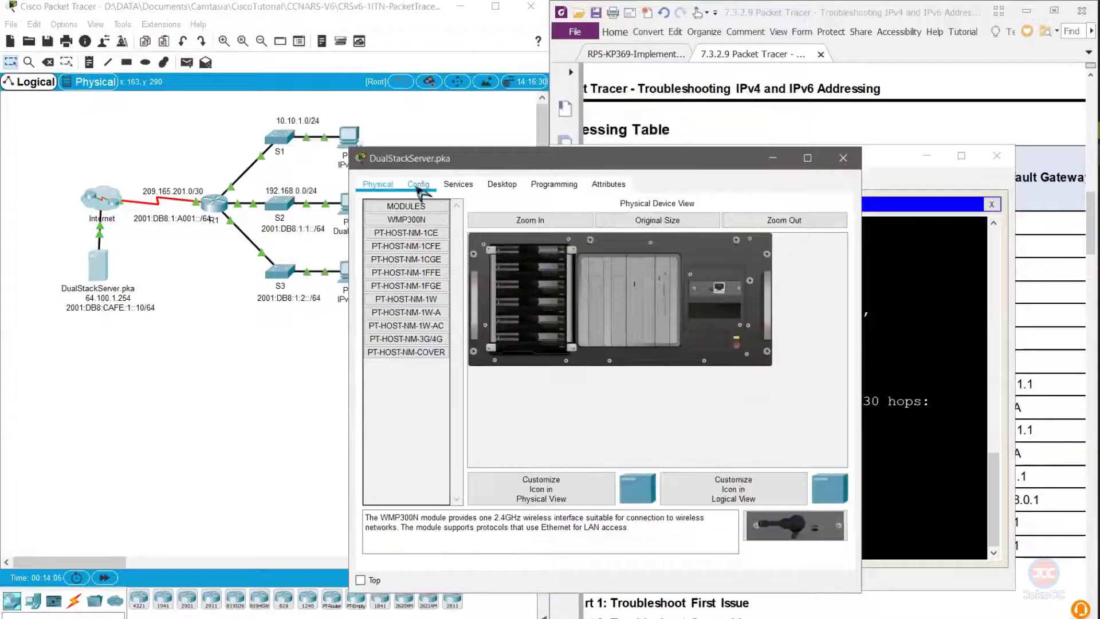
{"action": "left_click", "coordinate": [504, 187]}
{"action": "left_click", "coordinate": [414, 248]}
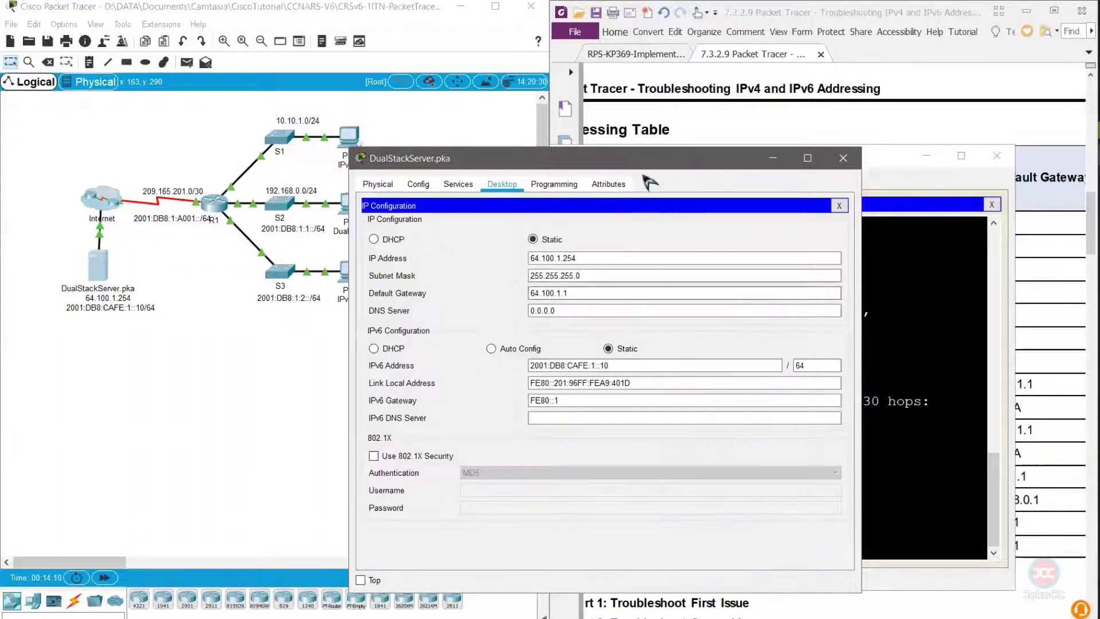
Place the server's window beside the lab document and compare its IPv4 and IPv6 settings with the Dual Stack Server row of the addressing table
{"action": "left_click_drag", "start_coordinate": [640, 164], "coordinate": [633, 166]}
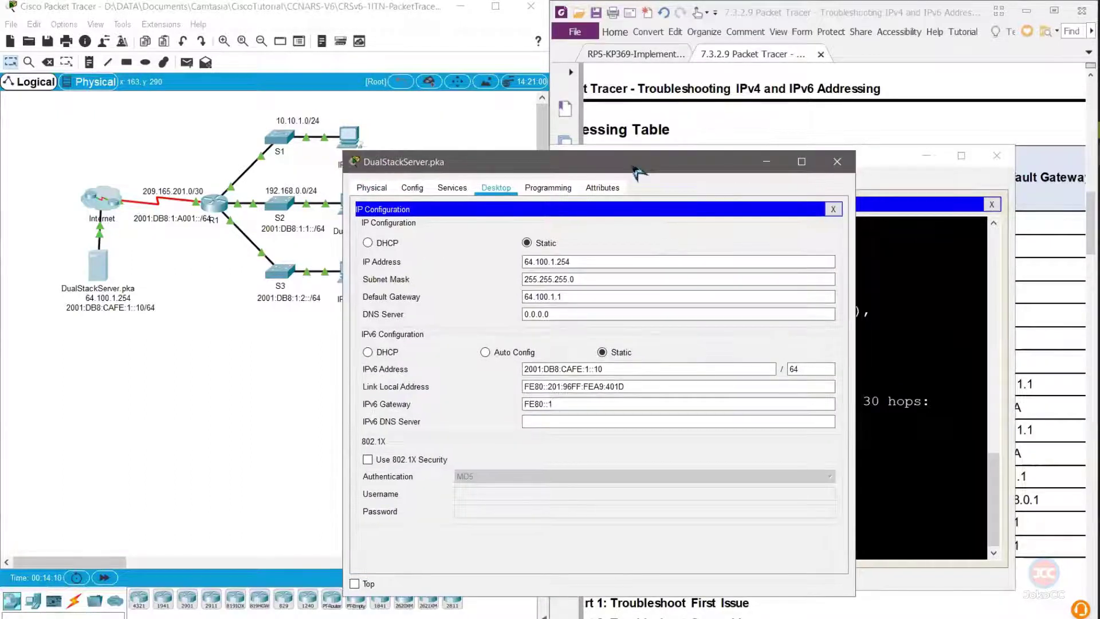
{"action": "left_click_drag", "start_coordinate": [637, 170], "coordinate": [361, 187]}
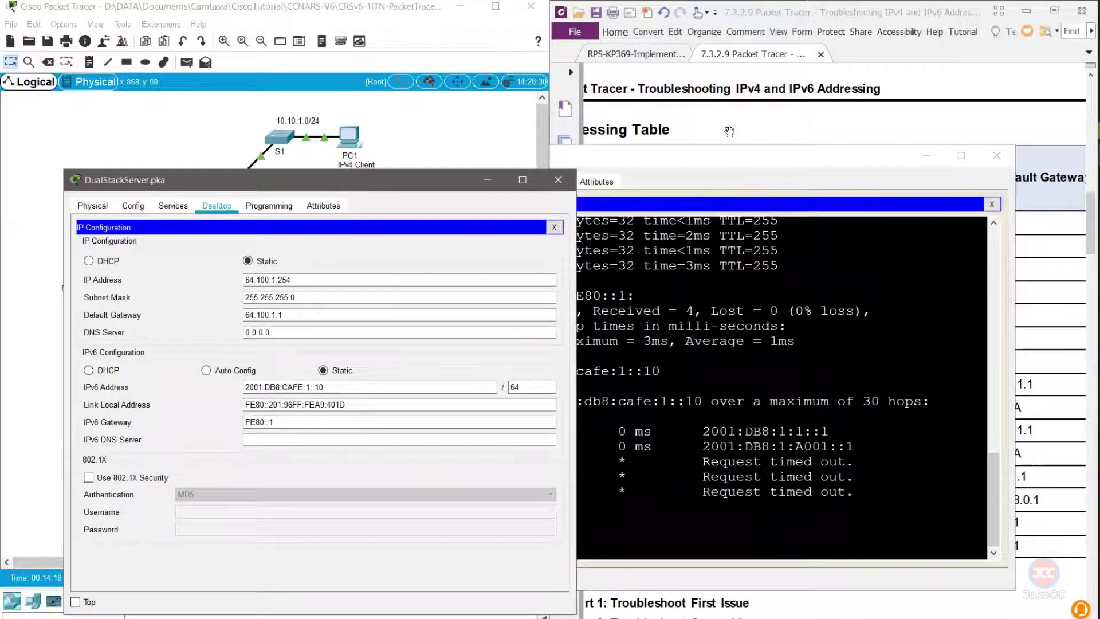
{"action": "left_click", "coordinate": [751, 122]}
{"action": "scroll", "coordinate": [855, 250], "scroll_direction": "up", "scroll_amount": 10}
{"action": "scroll", "coordinate": [855, 250], "scroll_direction": "down", "scroll_amount": 10}
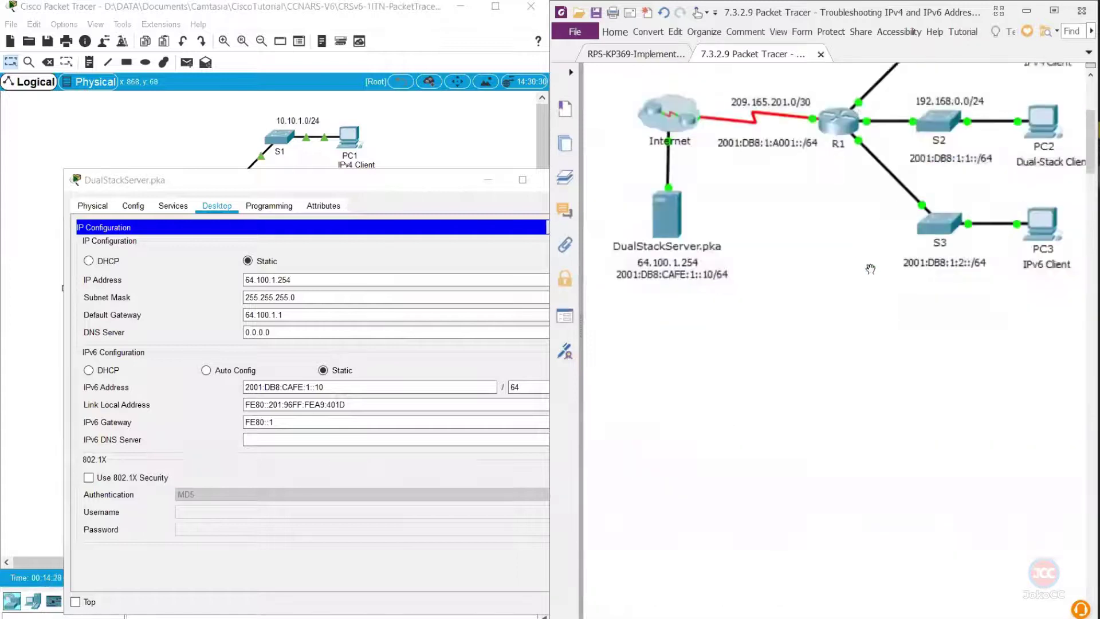
{"action": "scroll", "coordinate": [889, 266], "scroll_direction": "down", "scroll_amount": 1}
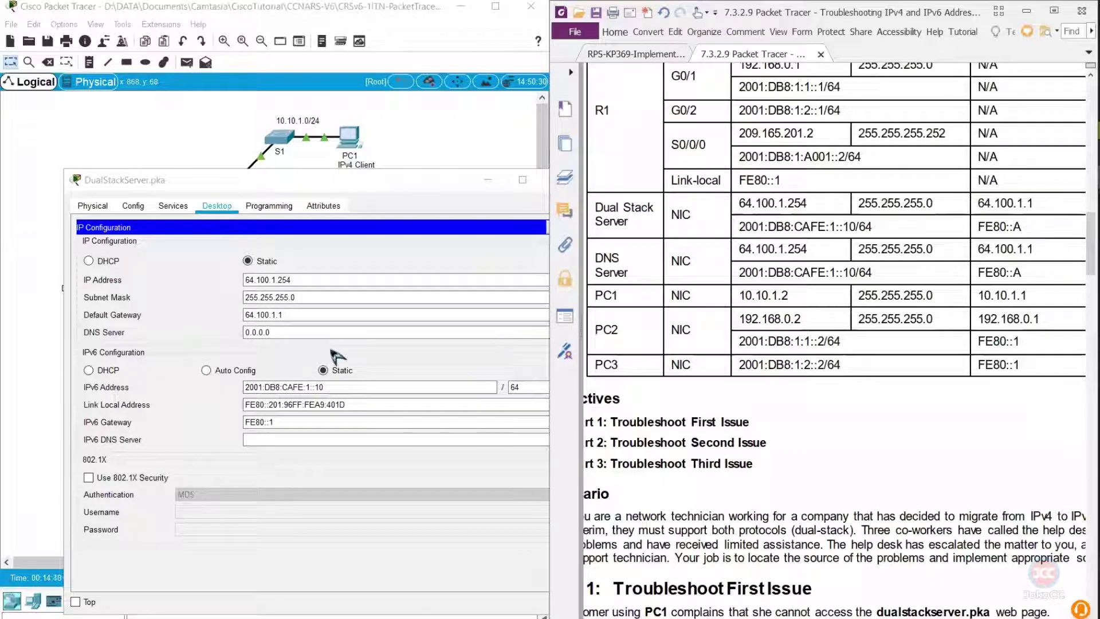
Set the IPv6 gateway of DualStackServer.pka to FE80::A and move its window clear of the topology
{"action": "left_click", "coordinate": [291, 421]}
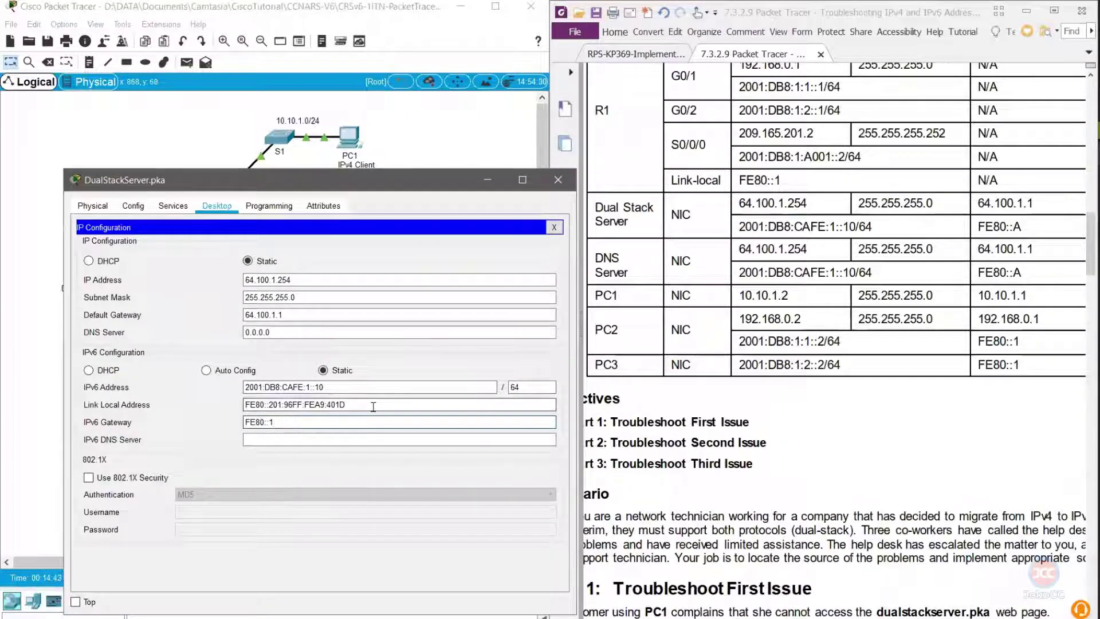
{"action": "key", "text": "BackSpace"}
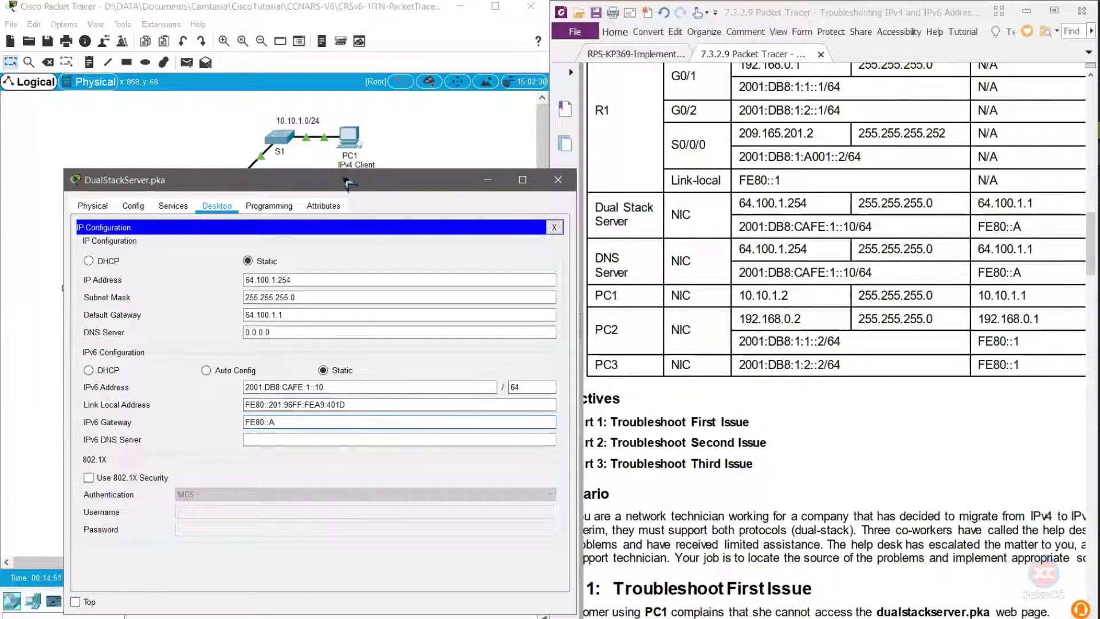
{"action": "left_click_drag", "start_coordinate": [347, 183], "coordinate": [698, 153]}
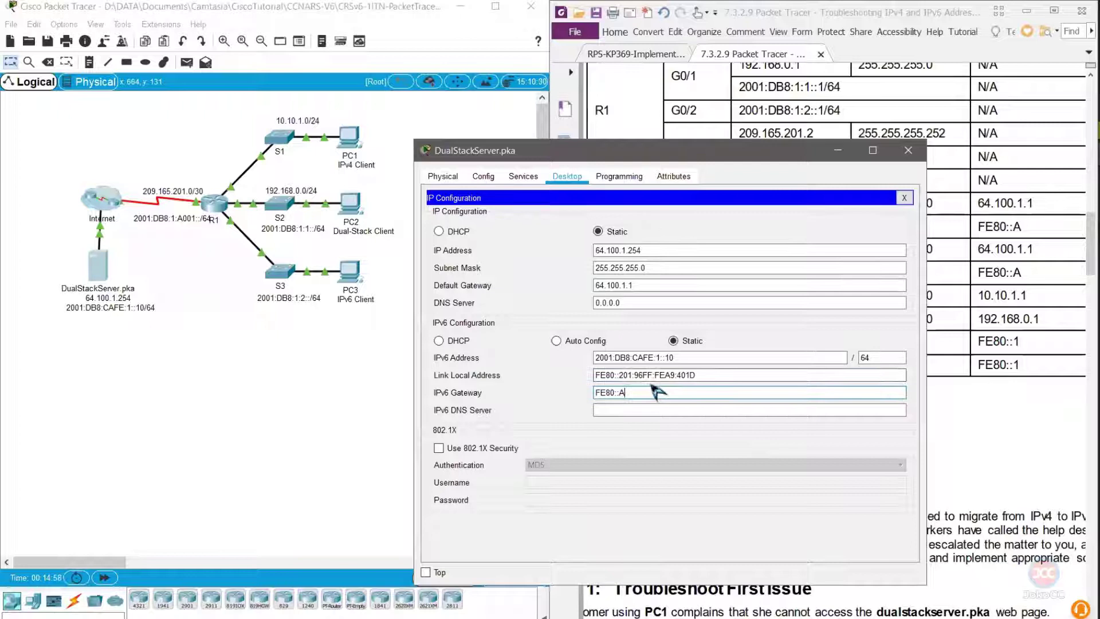
Close the IP configuration window of DualStackServer.pka and return to the network topology
{"action": "left_click", "coordinate": [705, 375]}
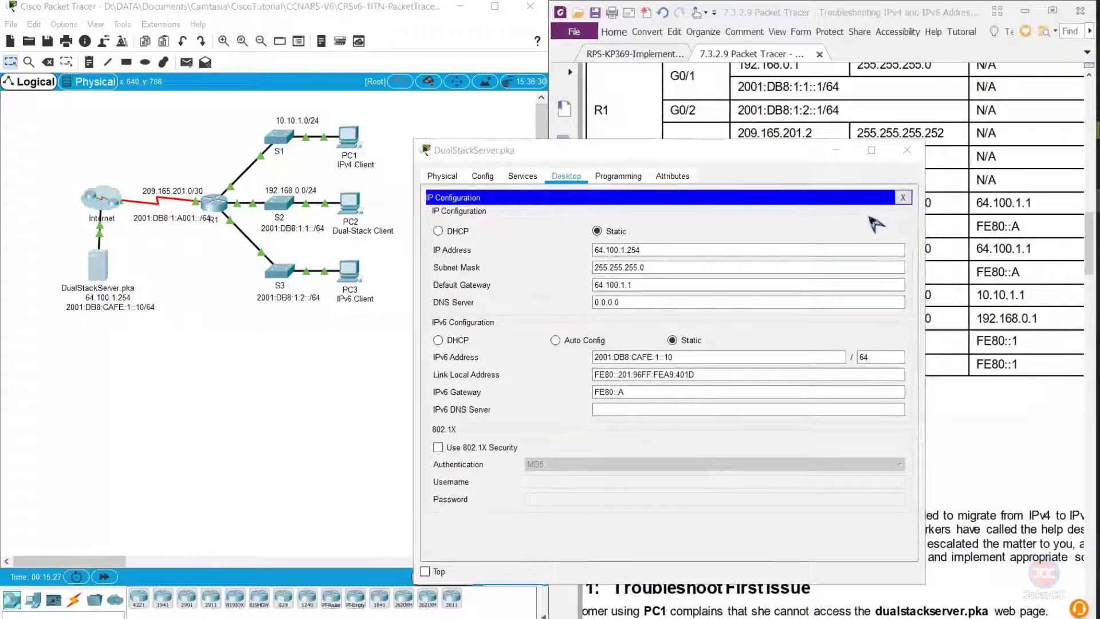
{"action": "left_click", "coordinate": [907, 150]}
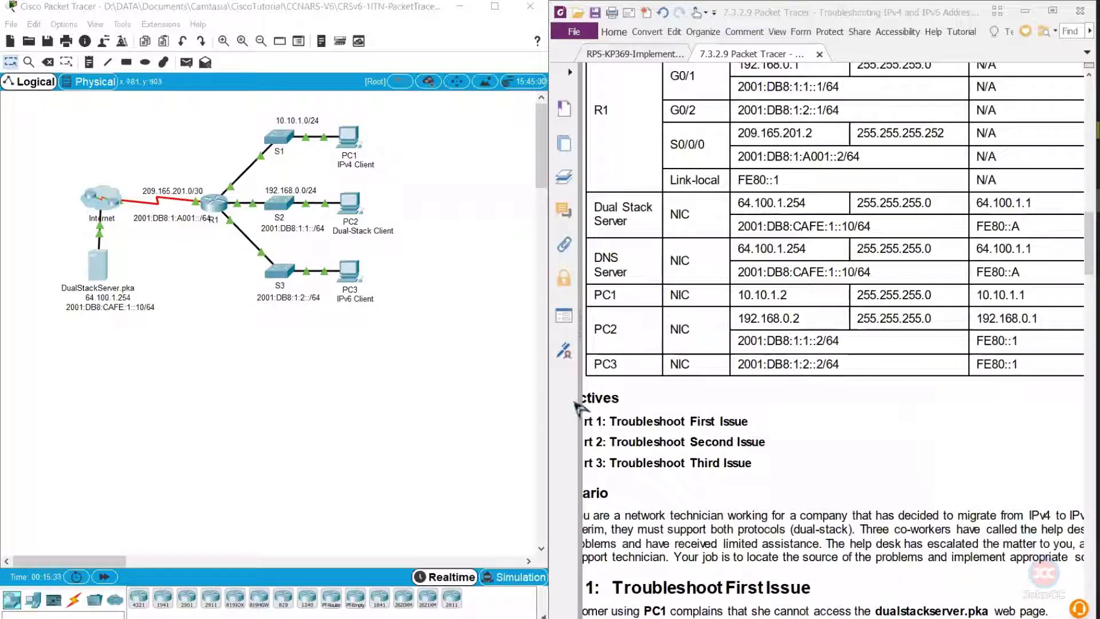
{"action": "left_click", "coordinate": [360, 404]}
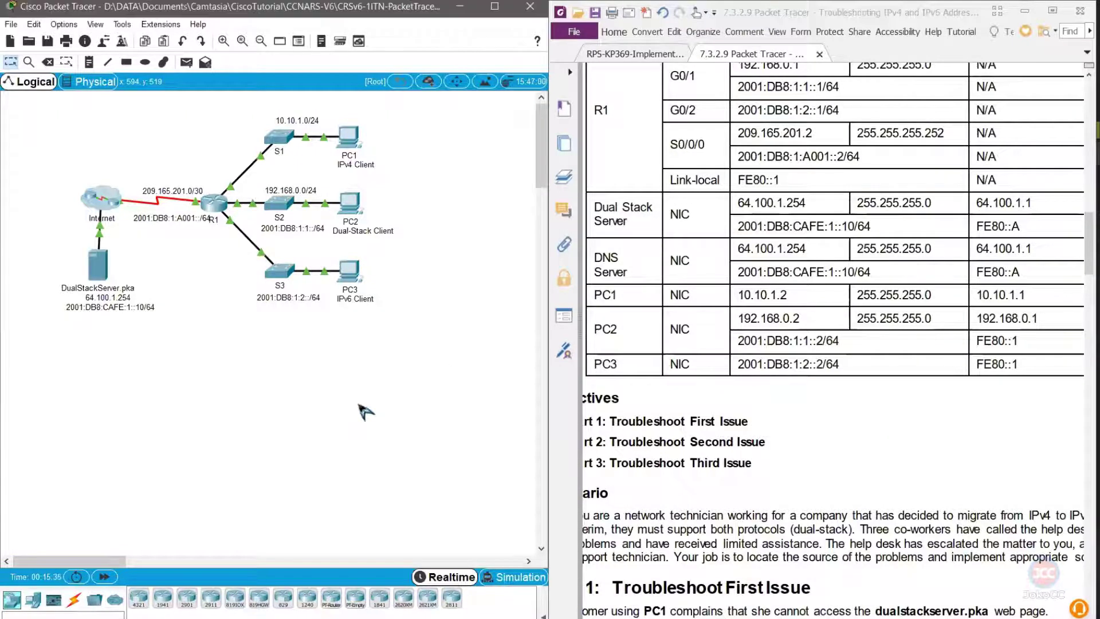
Repeat the route trace to 2001:db8:cafe:1::10 from PC2's command prompt
{"action": "left_click", "coordinate": [348, 220]}
{"action": "key", "text": "Up"}
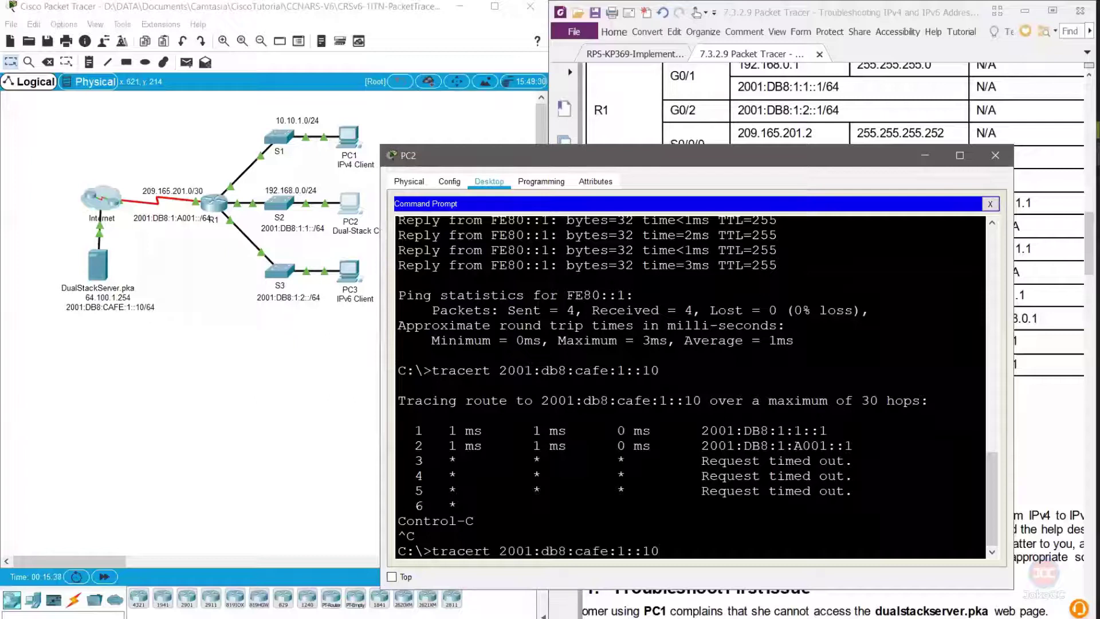
{"action": "key", "text": "Return"}
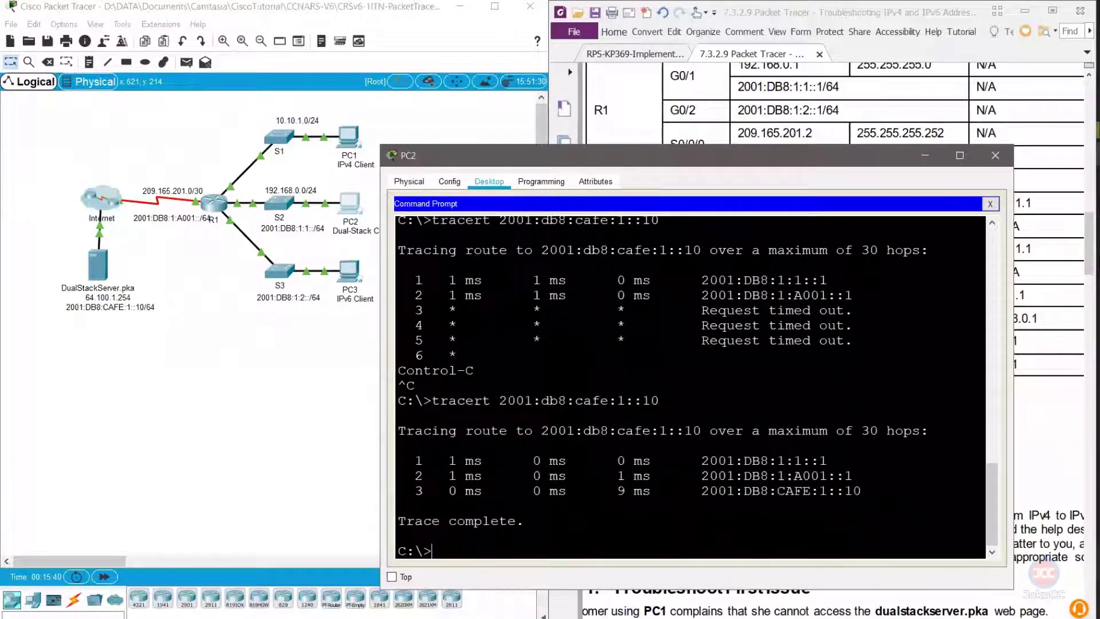
Move PC2's window aside, leave its command prompt and look through its desktop applications for a way to access server files
{"action": "left_click_drag", "start_coordinate": [599, 160], "coordinate": [383, 165]}
{"action": "left_click", "coordinate": [331, 190]}
{"action": "left_click", "coordinate": [274, 187]}
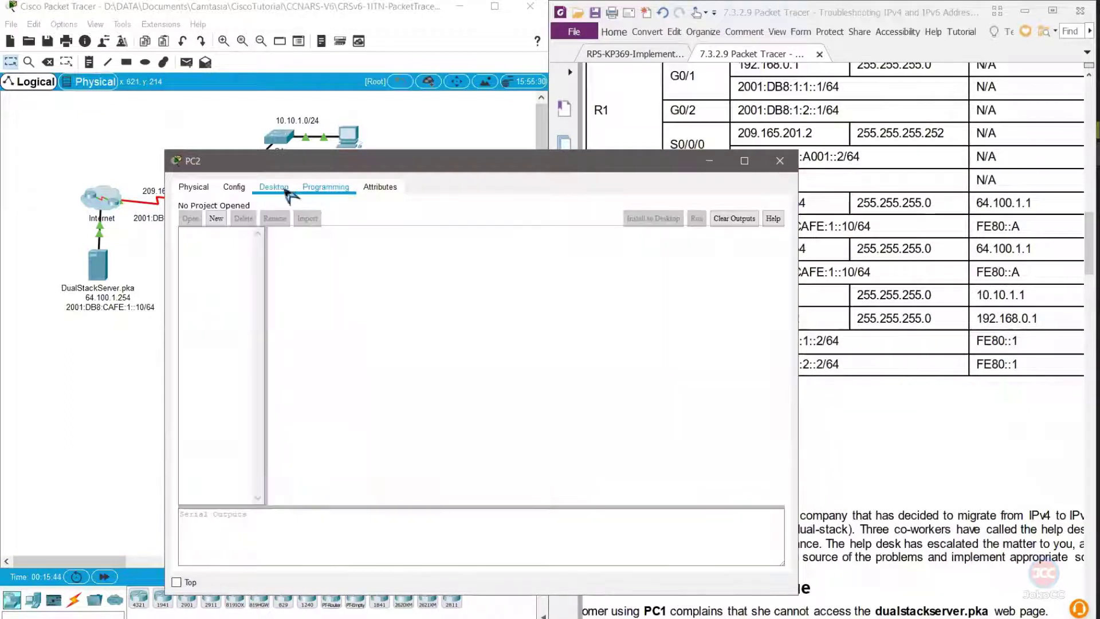
{"action": "left_click", "coordinate": [777, 203]}
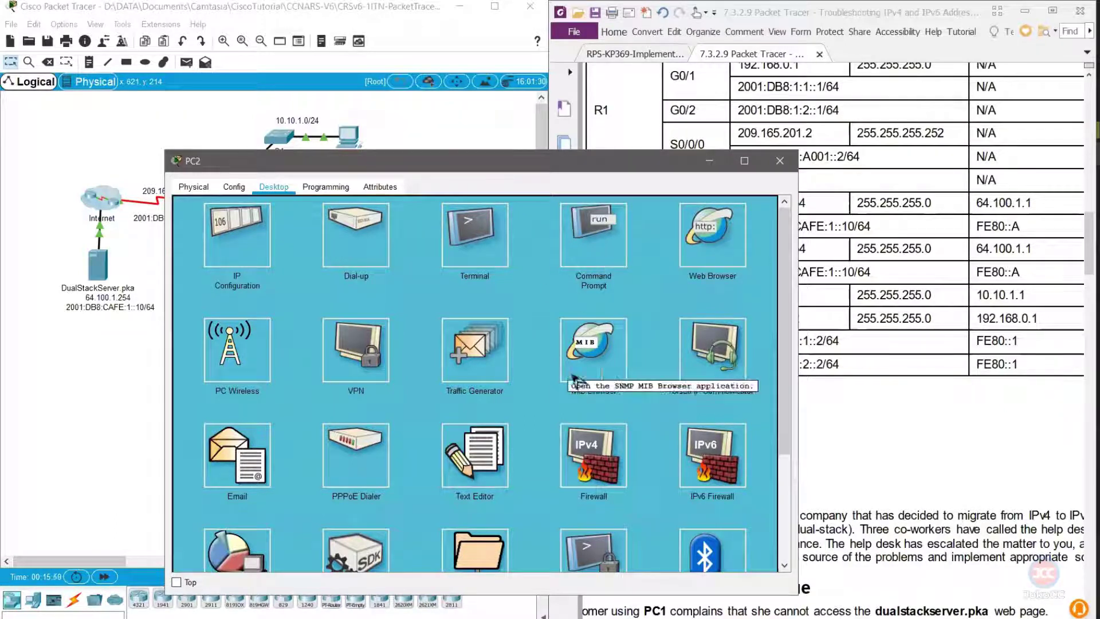
{"action": "scroll", "coordinate": [596, 384], "scroll_direction": "down", "scroll_amount": 4}
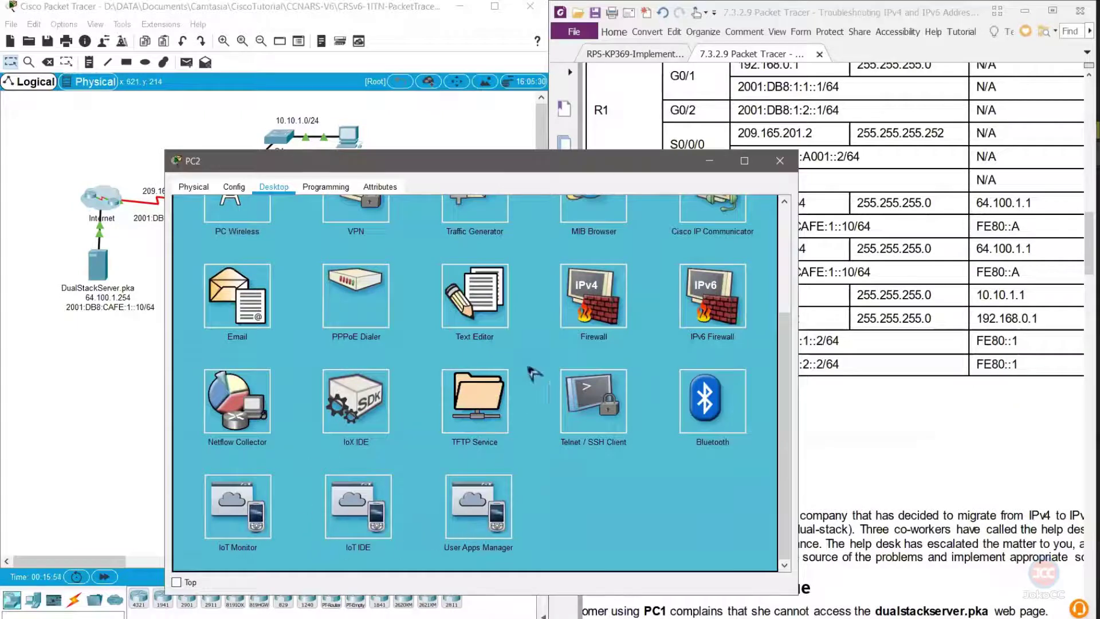
{"action": "scroll", "coordinate": [431, 275], "scroll_direction": "up", "scroll_amount": 4}
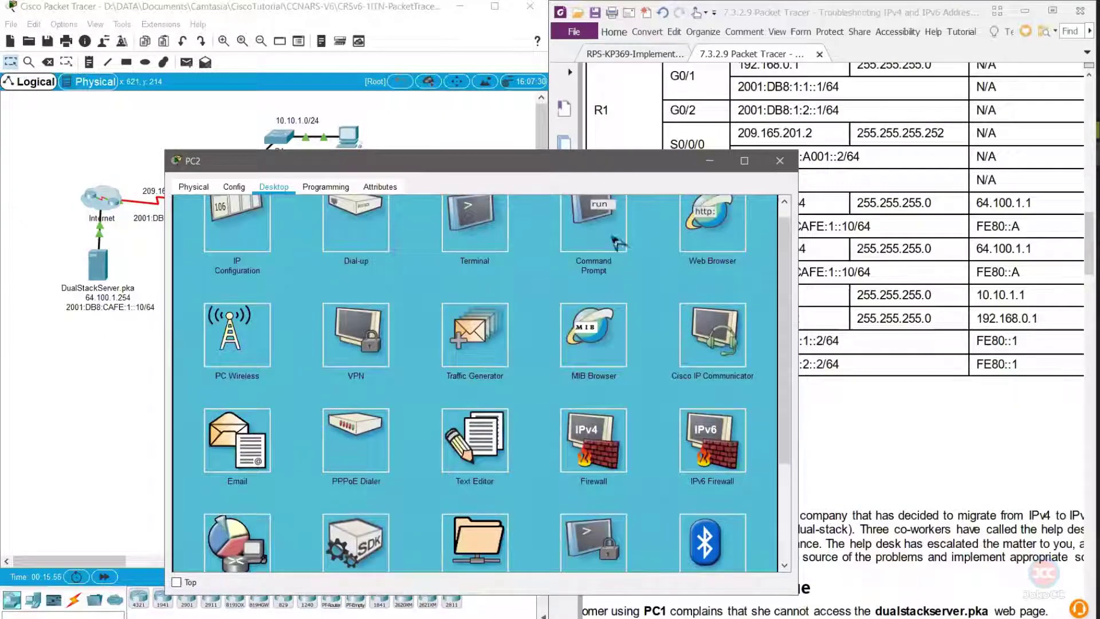
{"action": "scroll", "coordinate": [621, 244], "scroll_direction": "up", "scroll_amount": 1}
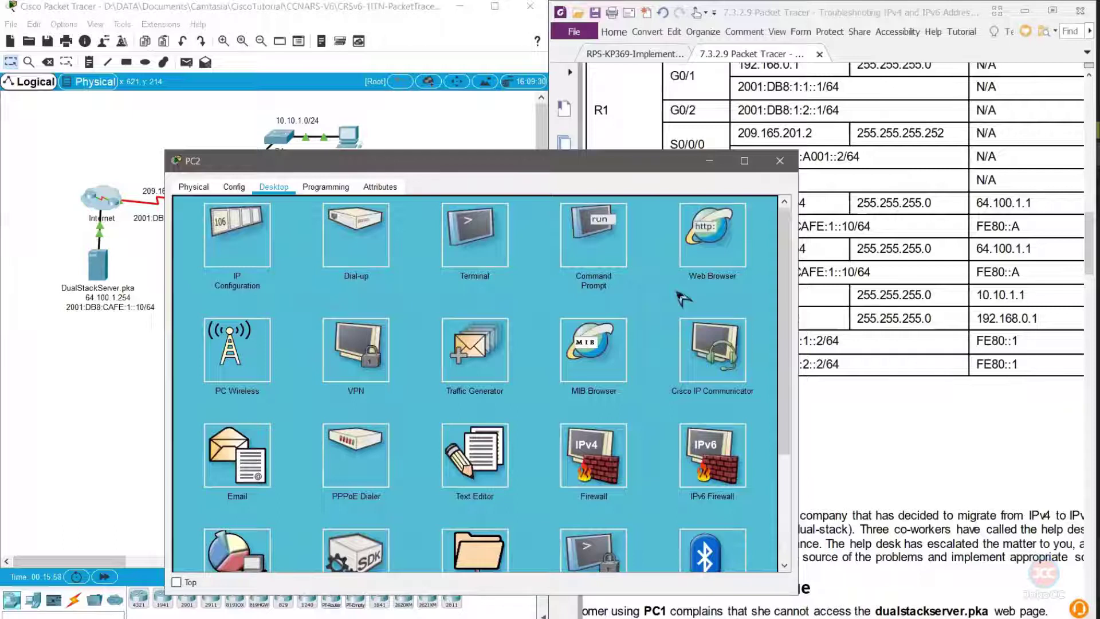
Reopen PC2's command prompt and run ftp without a target to check its usage
{"action": "left_click", "coordinate": [596, 235]}
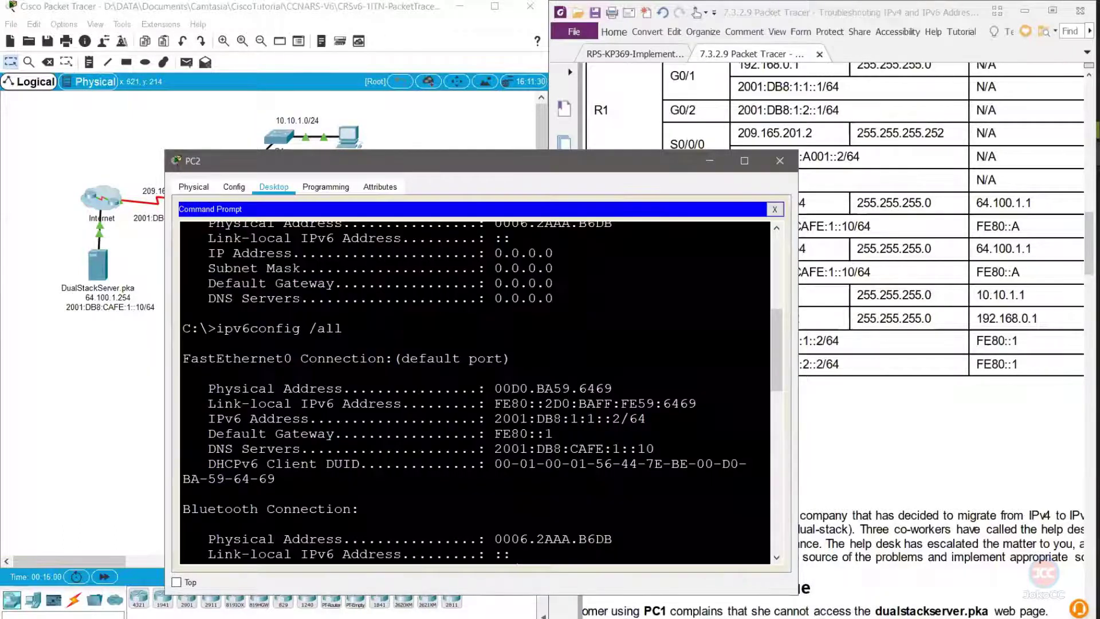
{"action": "type", "text": "ftp"}
{"action": "key", "text": "Return"}
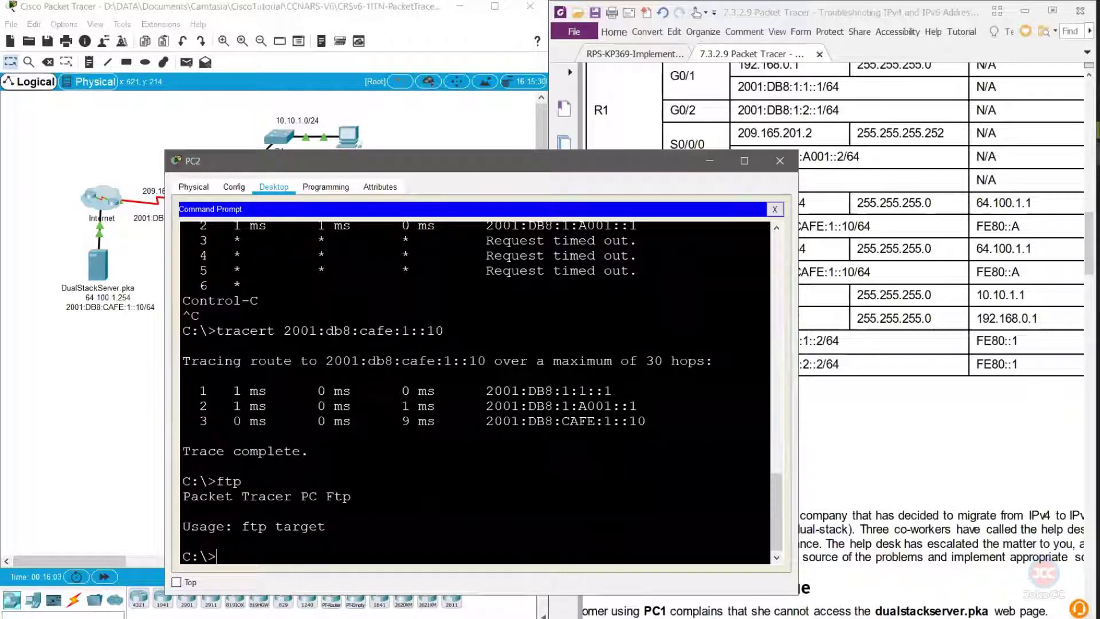
Connect from PC2 to the FTP server at 2001:db8:cafe:1::10
{"action": "type", "text": "ftp "}
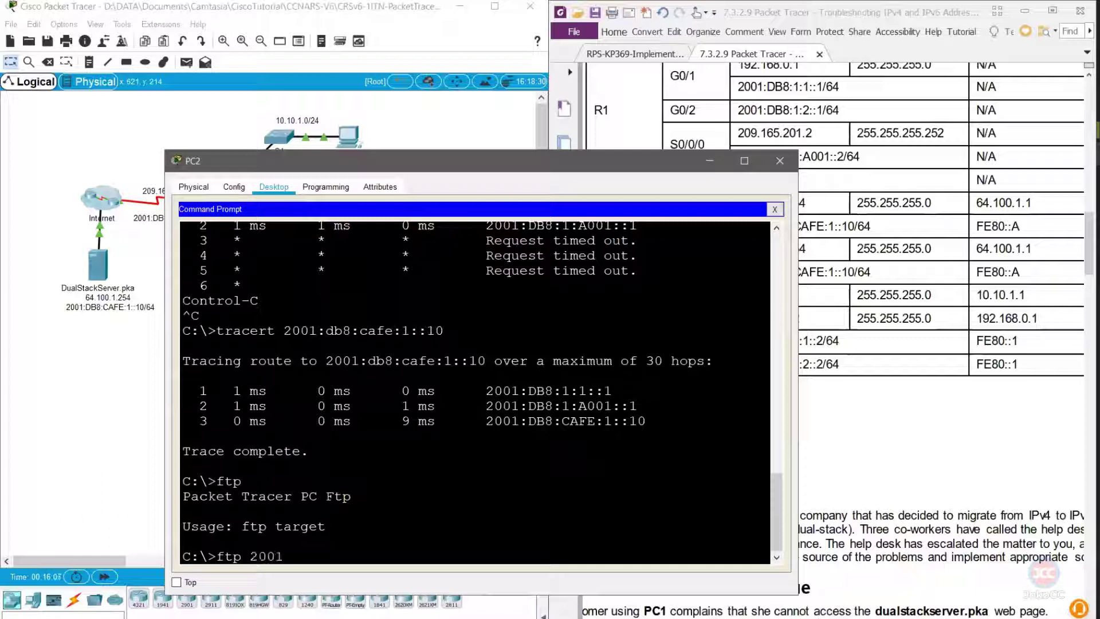
{"action": "type", "text": "2001:db8"}
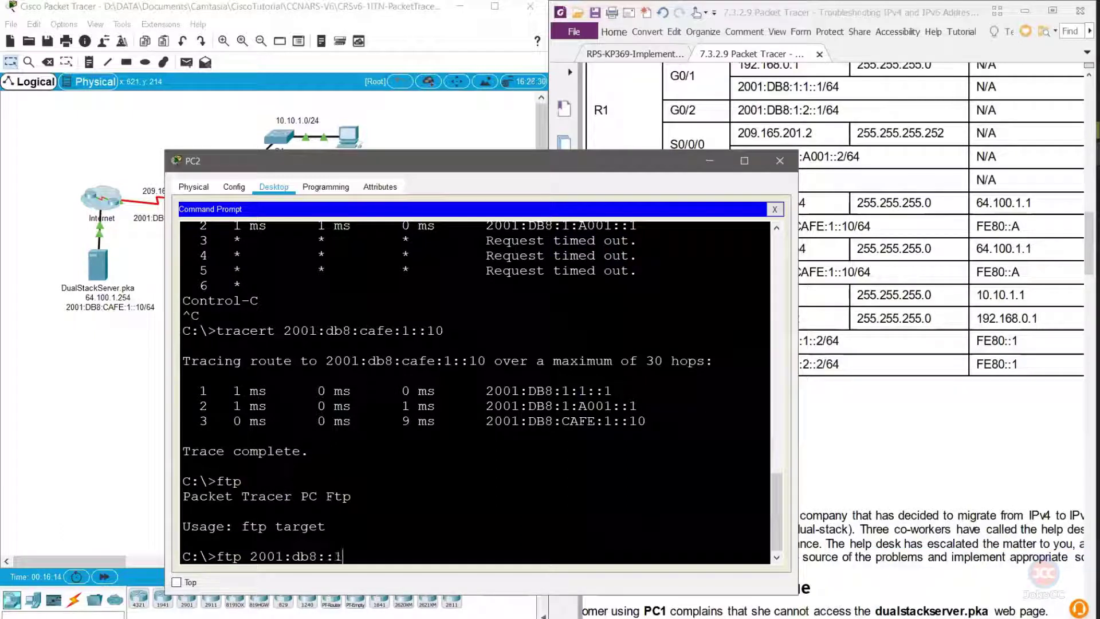
{"action": "type", "text": ":"}
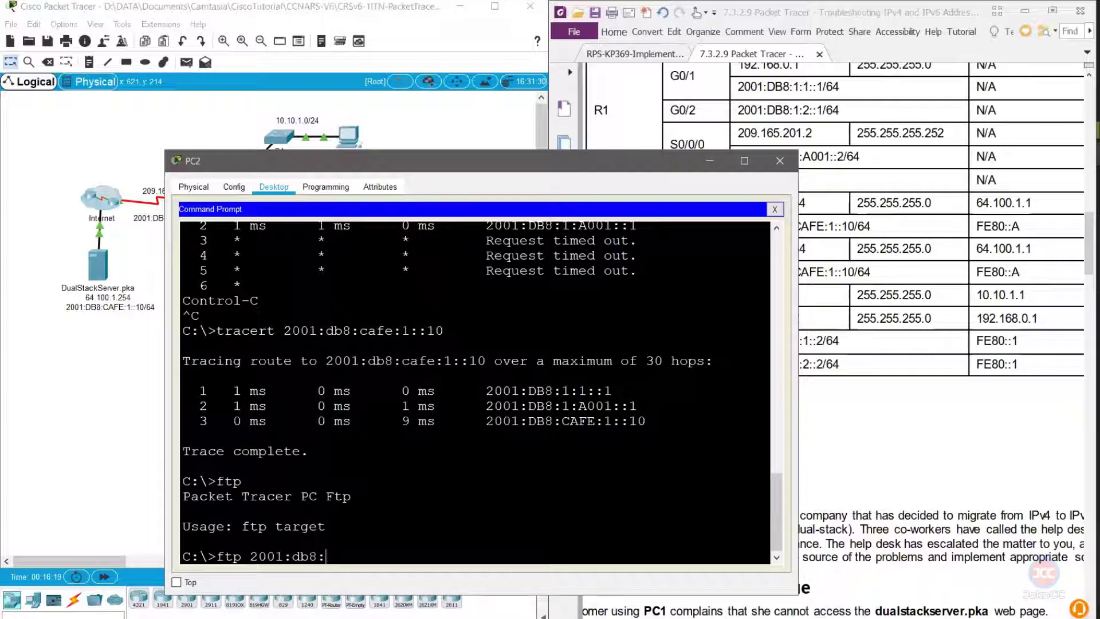
{"action": "type", "text": "cafe:1::10"}
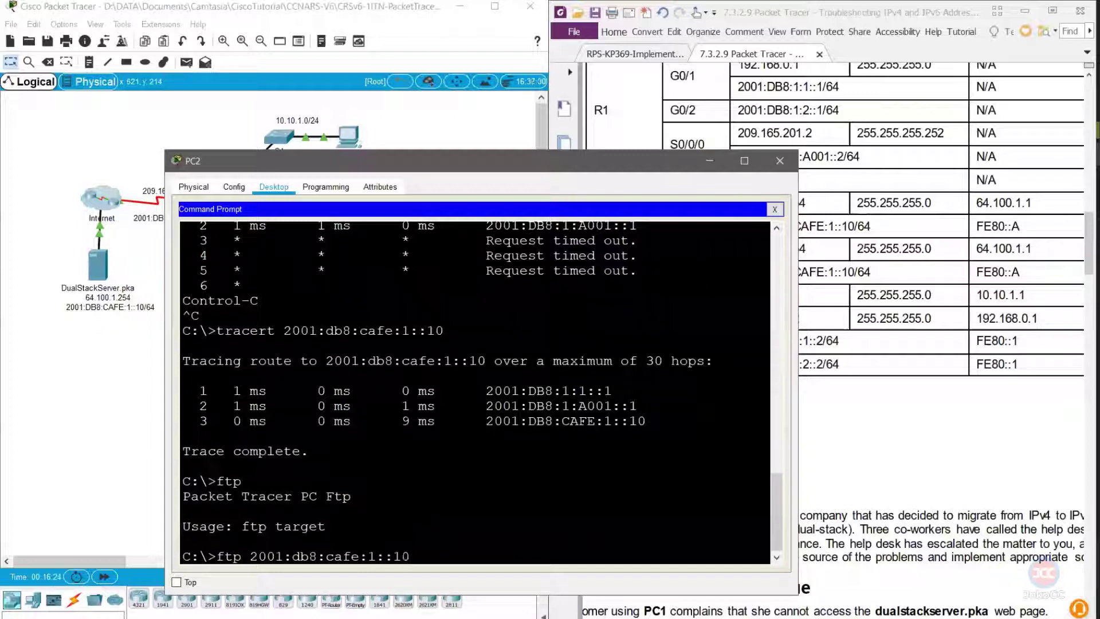
{"action": "key", "text": "Return"}
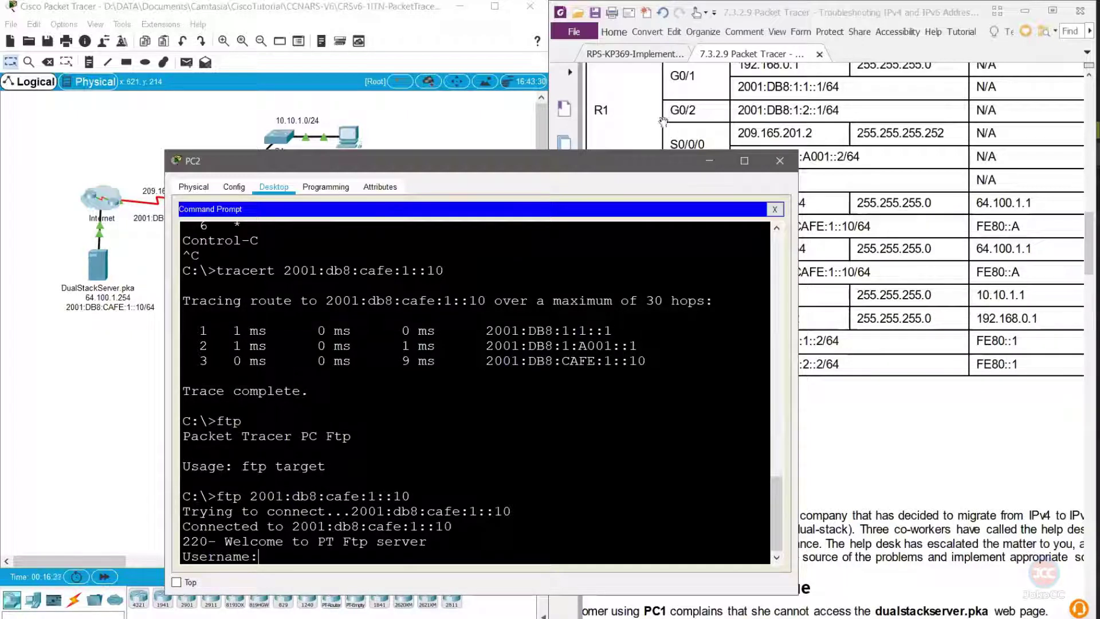
Move PC2's window clear of the lab document and find the Troubleshoot Second Issue section for the FTP access instructions
{"action": "left_click_drag", "start_coordinate": [590, 167], "coordinate": [521, 106]}
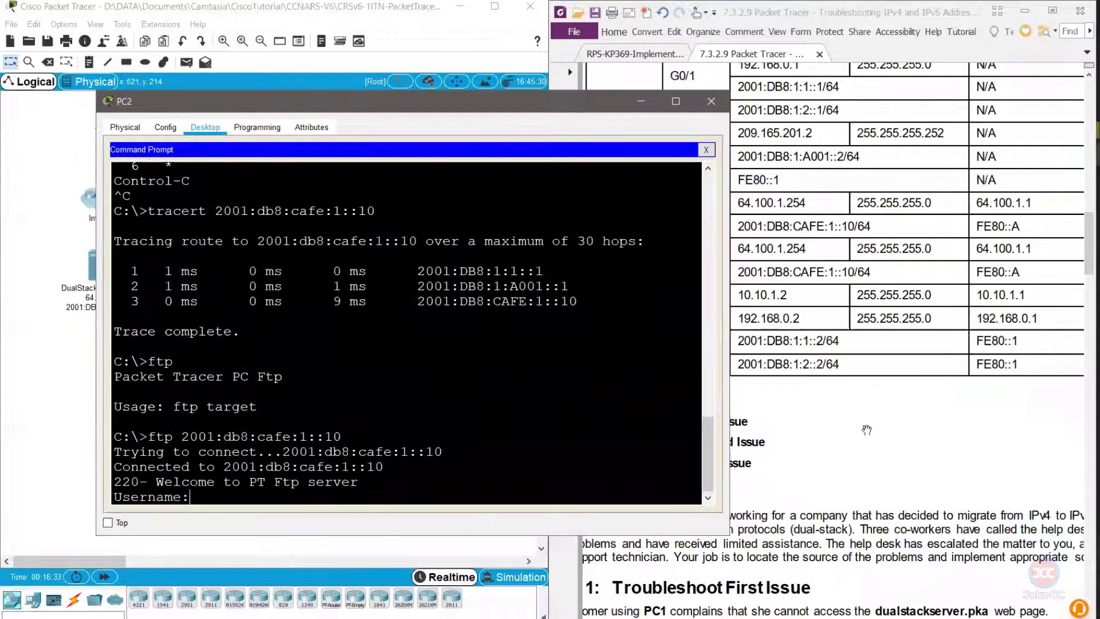
{"action": "left_click", "coordinate": [866, 429]}
{"action": "scroll", "coordinate": [866, 430], "scroll_direction": "down", "scroll_amount": 15}
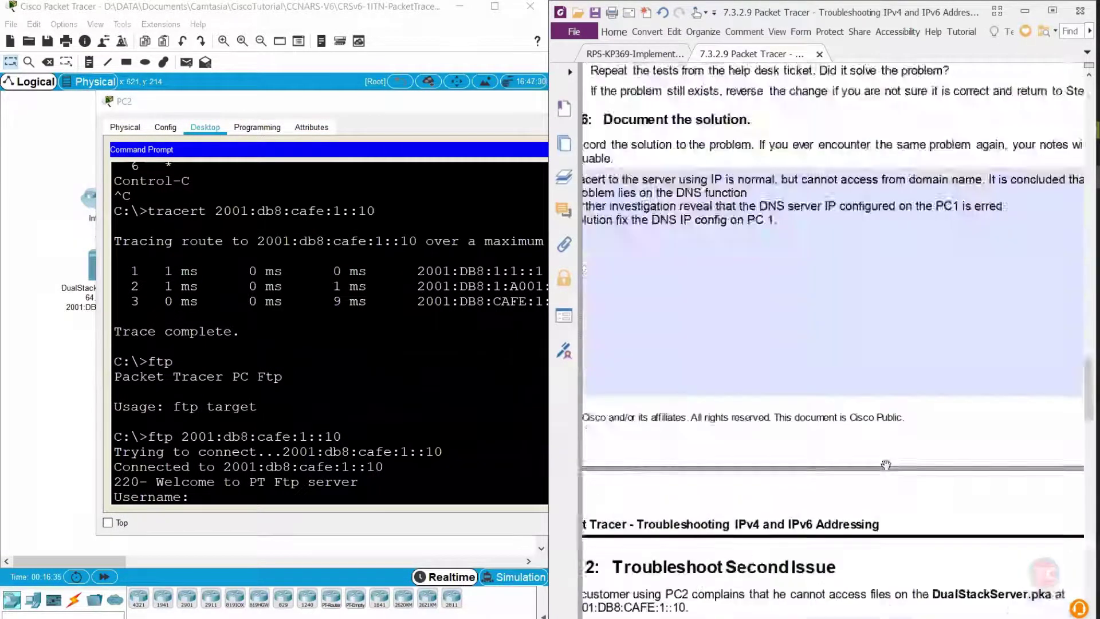